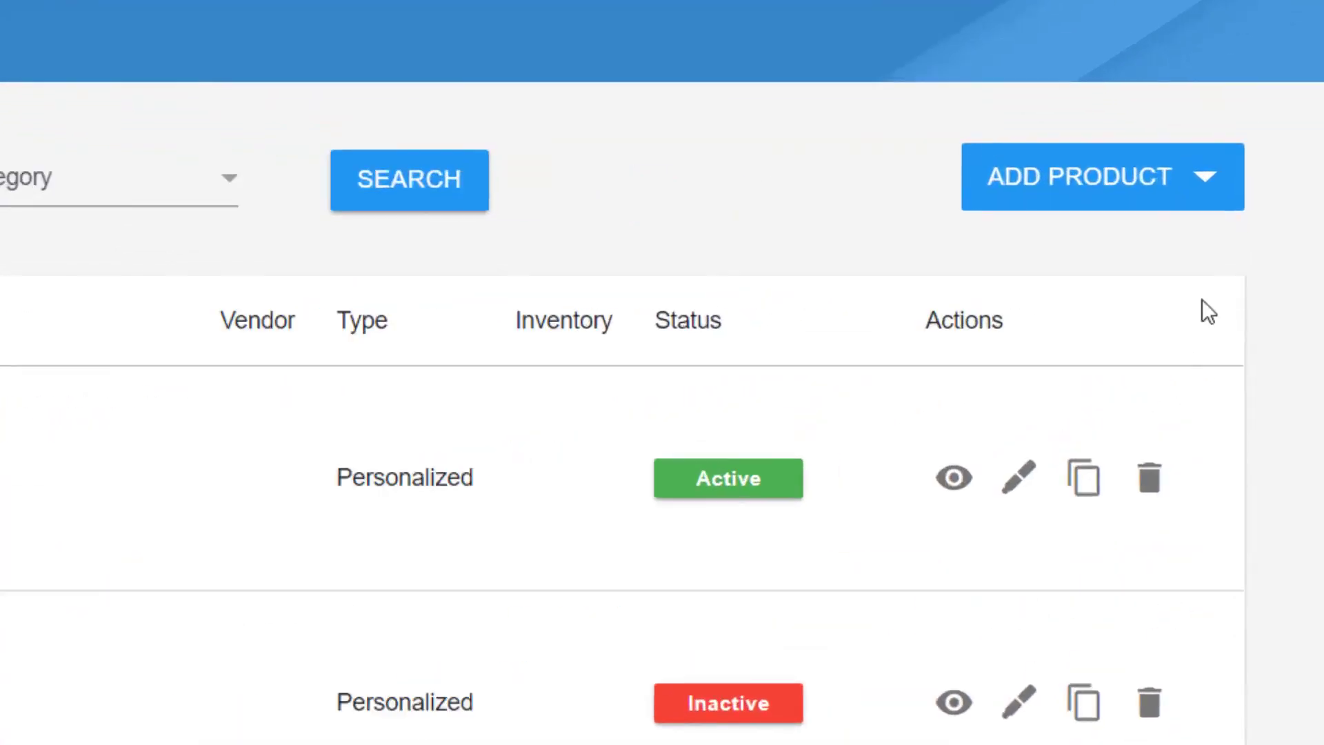
Step: Open the marketplace to add a product and browse its featured products, brands, categories and done-for-you collections
{"action": "left_click", "coordinate": [1232, 203]}
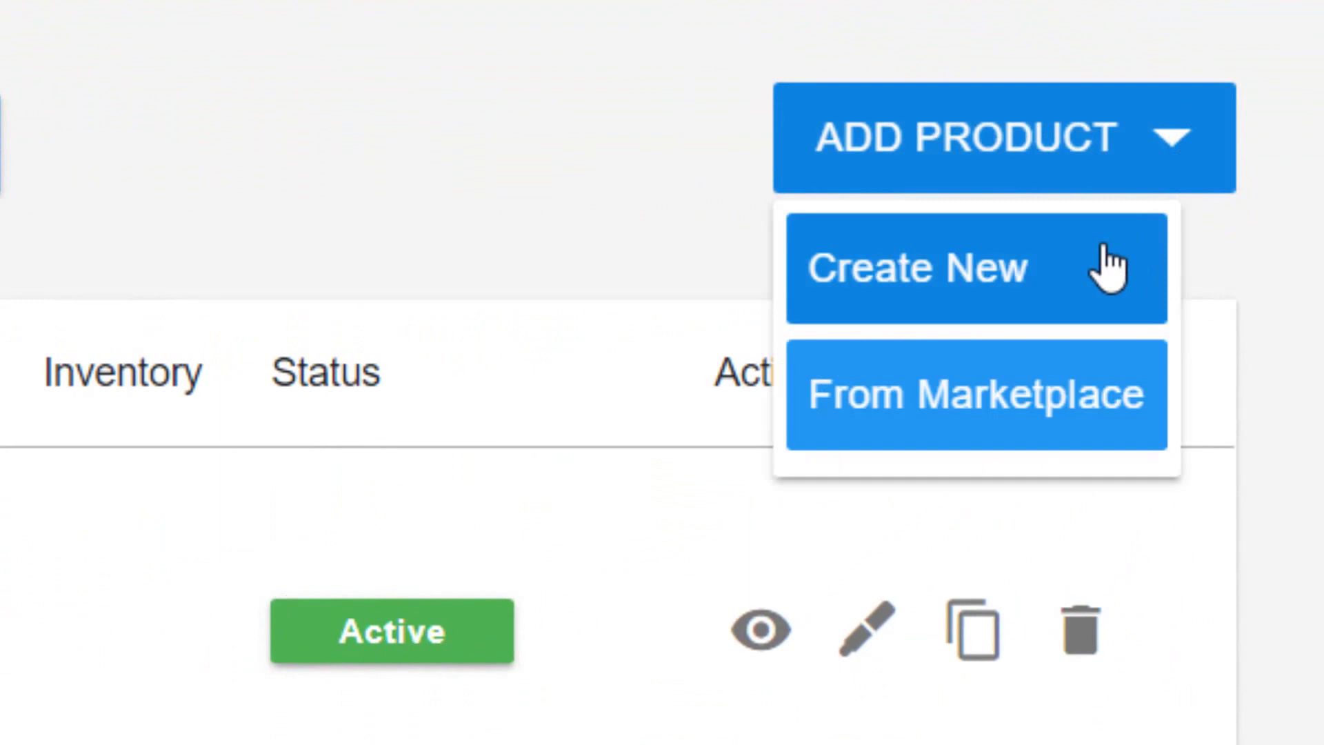
{"action": "left_click", "coordinate": [1045, 407]}
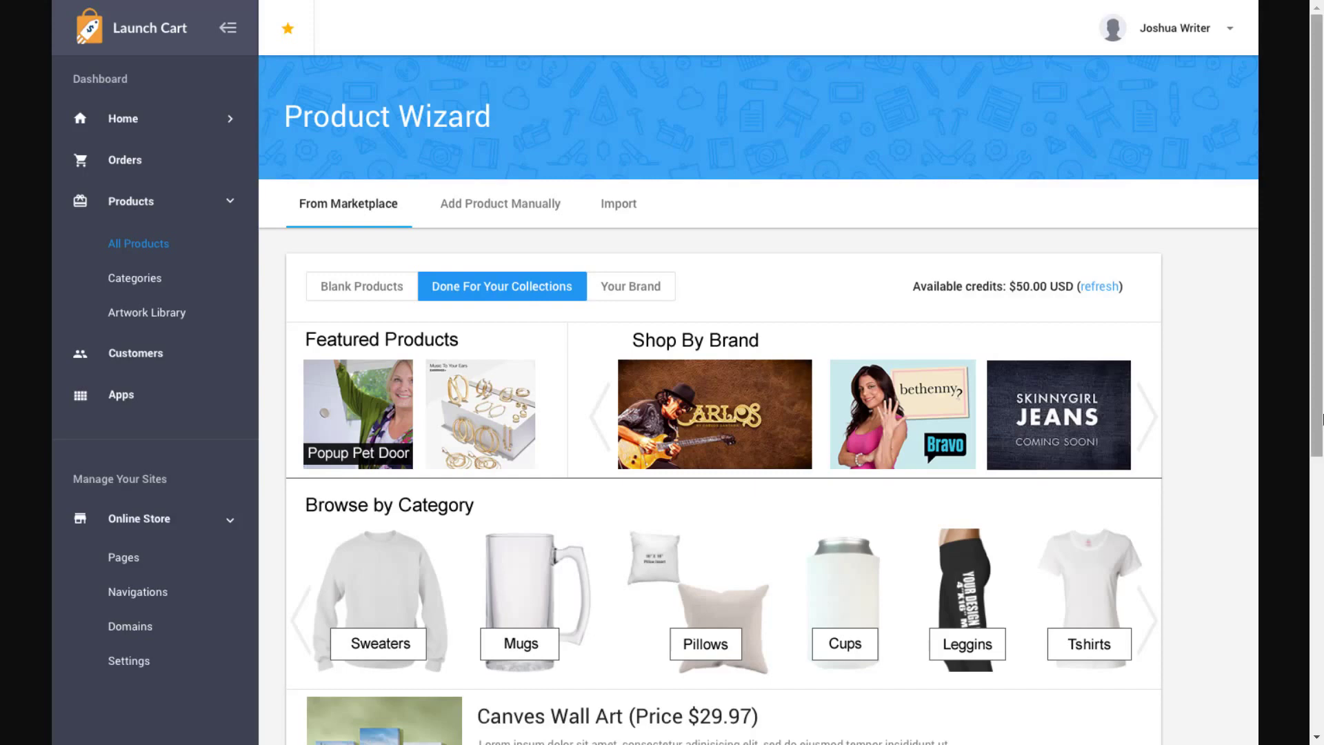
{"action": "left_click_drag", "start_coordinate": [1313, 436], "coordinate": [1319, 514]}
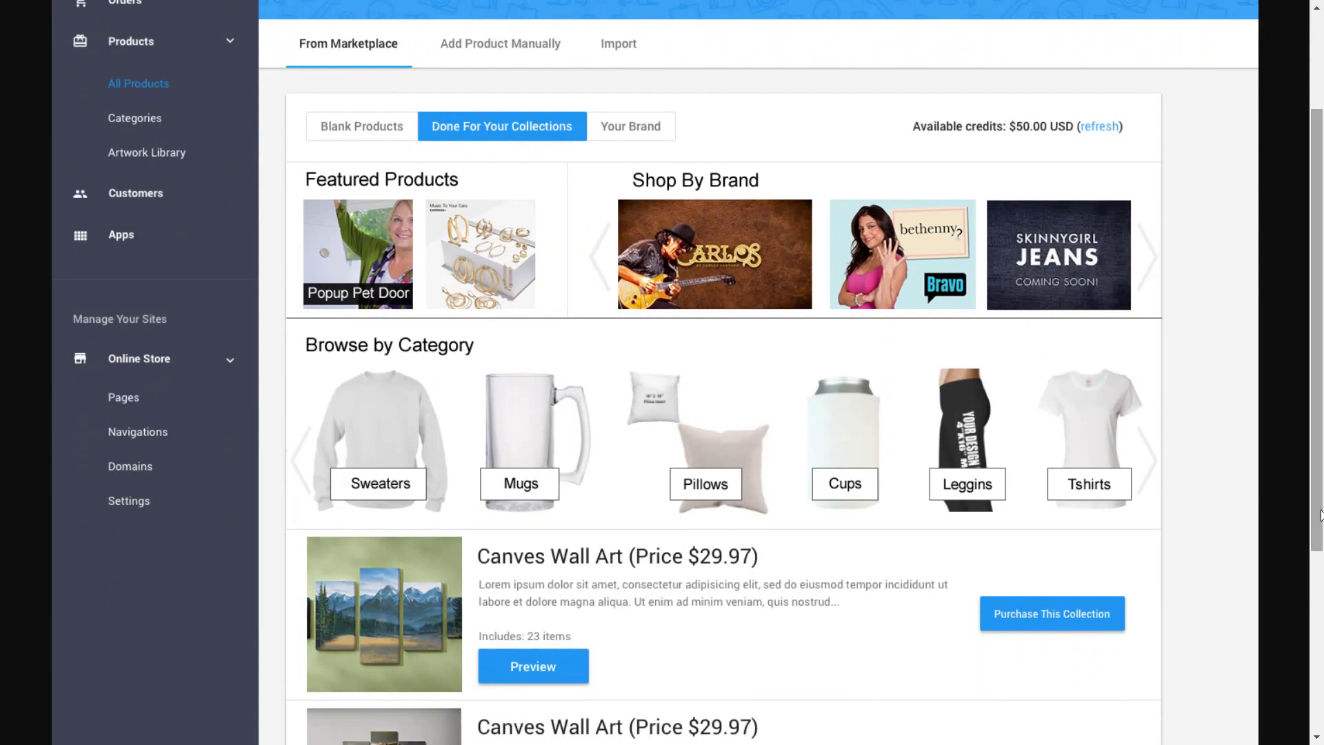
{"action": "left_click_drag", "start_coordinate": [1321, 473], "coordinate": [1318, 547]}
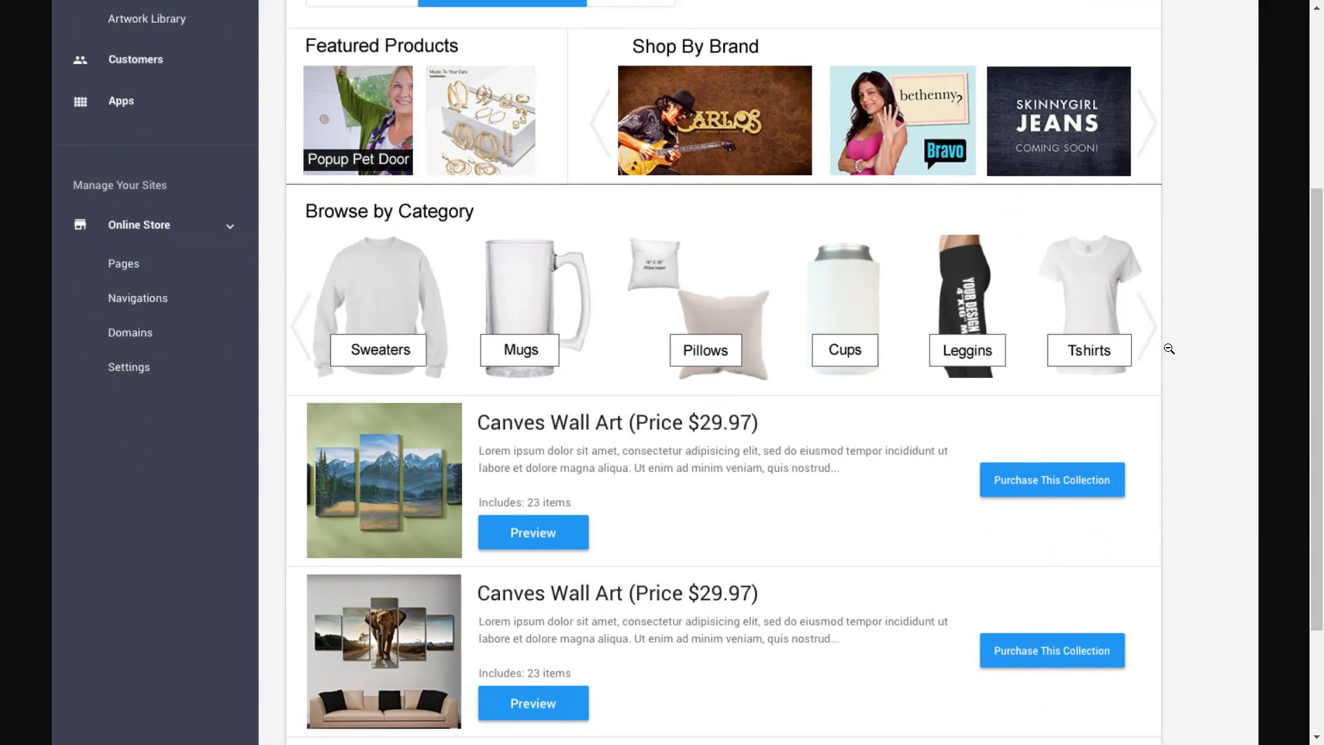
{"action": "left_click_drag", "start_coordinate": [1317, 309], "coordinate": [1317, 370]}
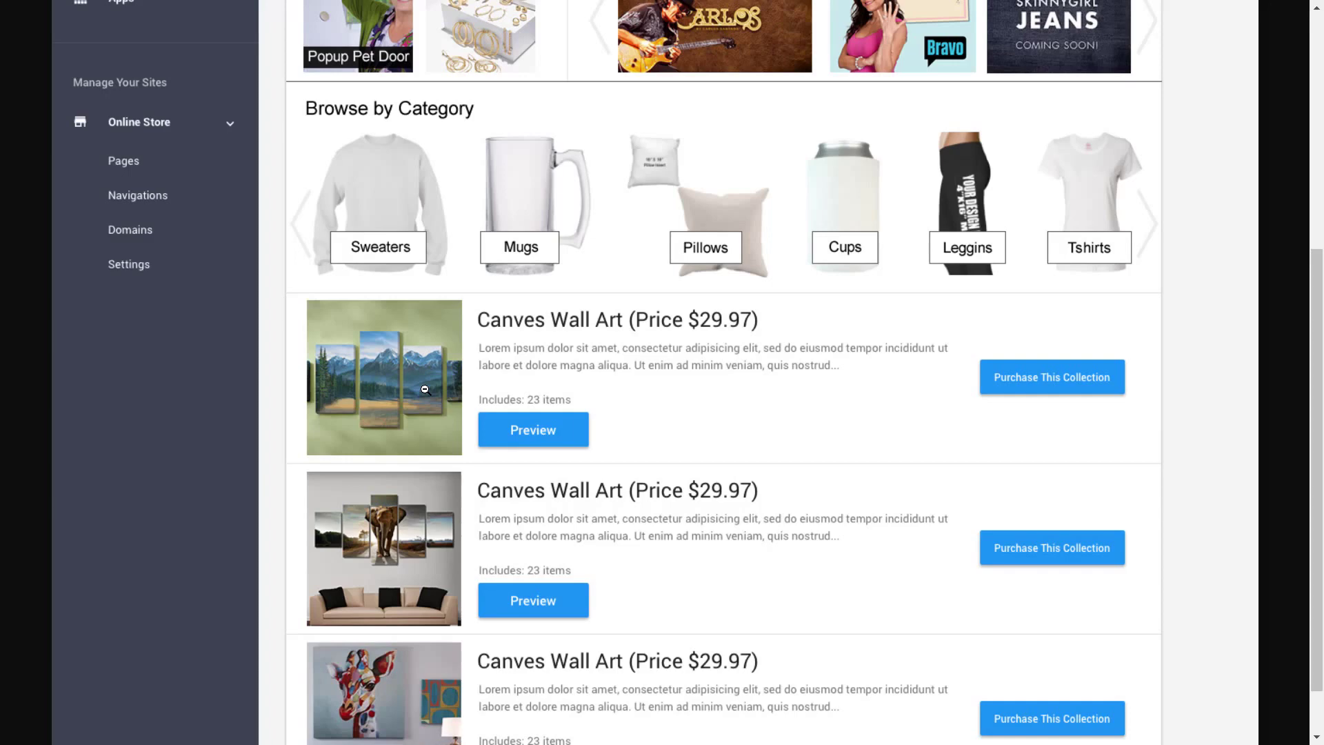
{"action": "left_click_drag", "start_coordinate": [1312, 383], "coordinate": [1311, 290]}
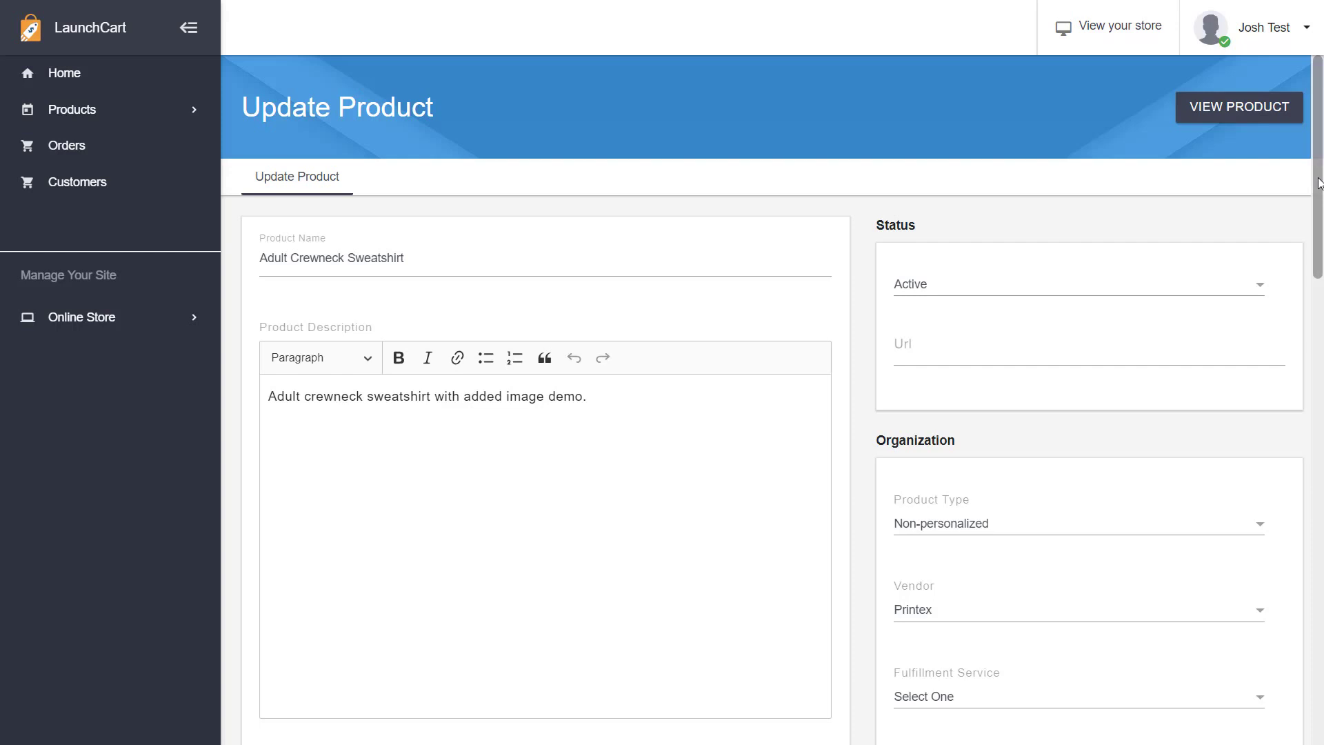
Step: Open the product builder for the Adult Crewneck Sweatshirt's images and upload the johnl artwork
{"action": "left_click_drag", "start_coordinate": [1318, 183], "coordinate": [1319, 286]}
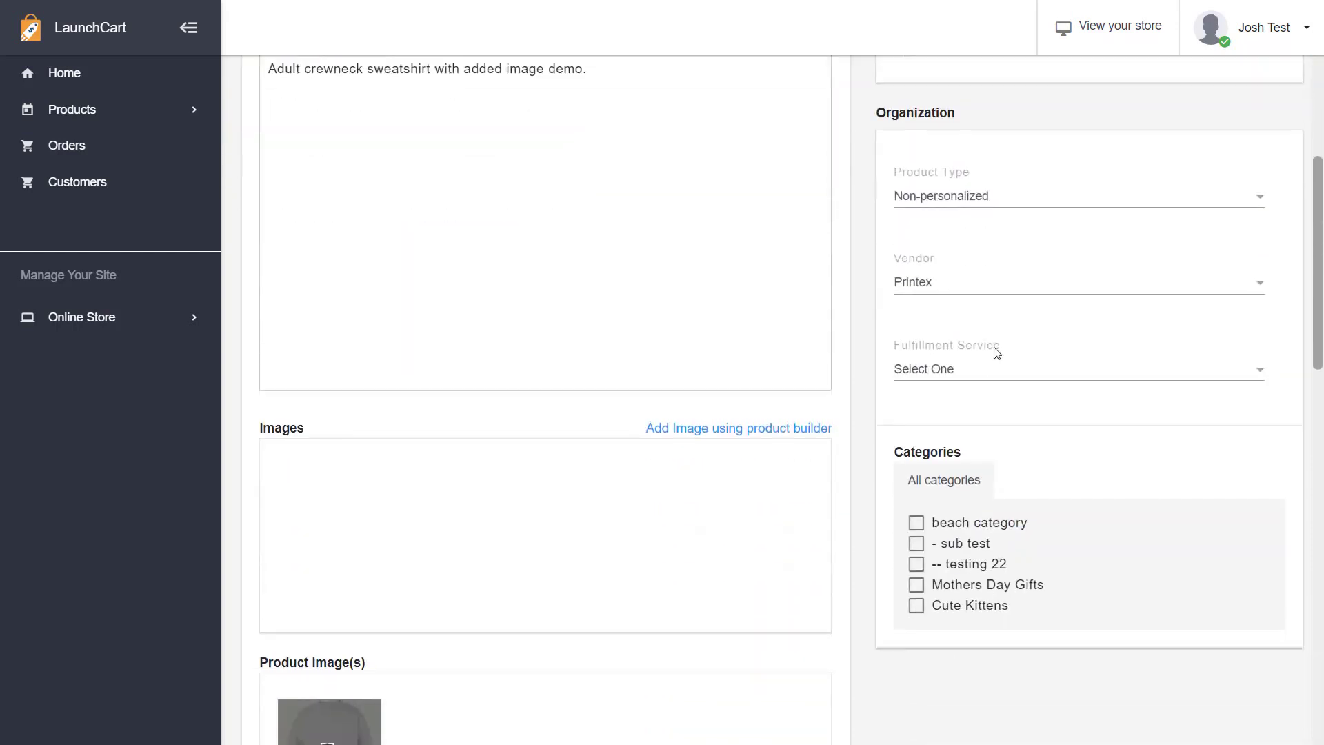
{"action": "left_click", "coordinate": [723, 428]}
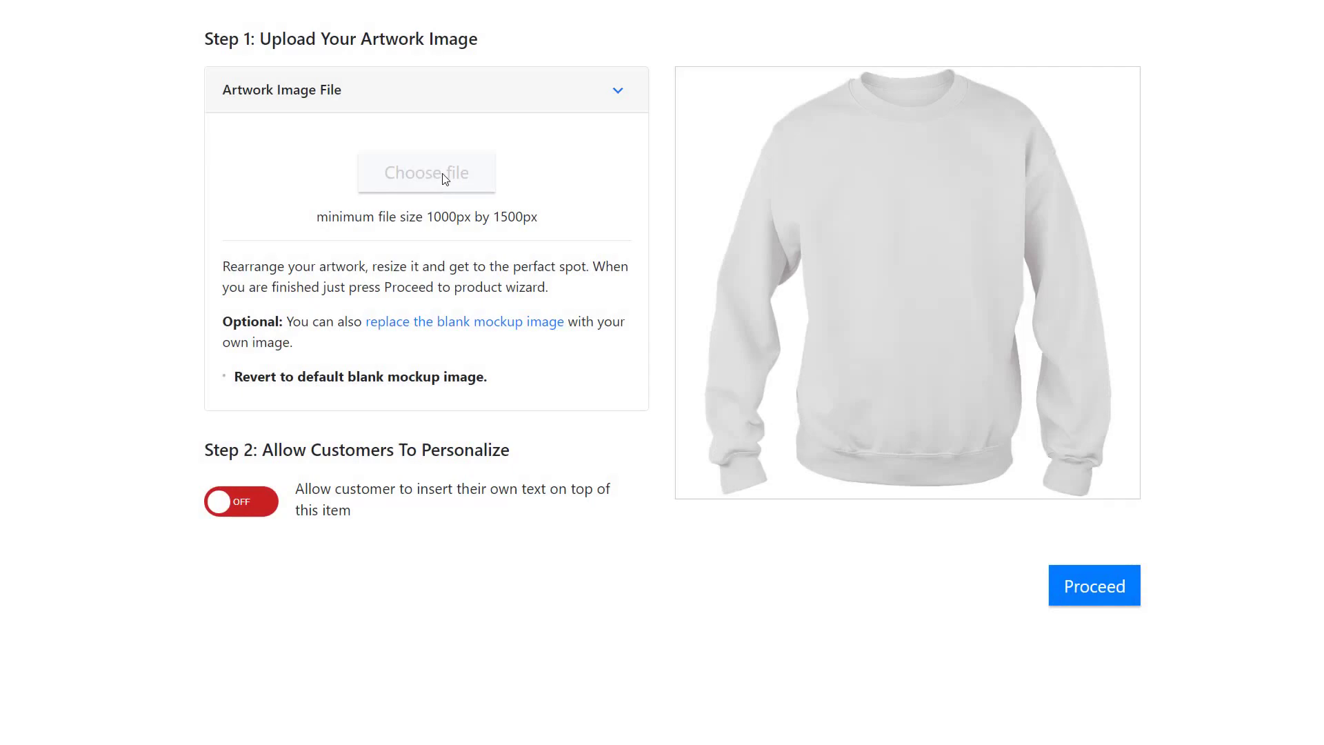
{"action": "left_click", "coordinate": [445, 178]}
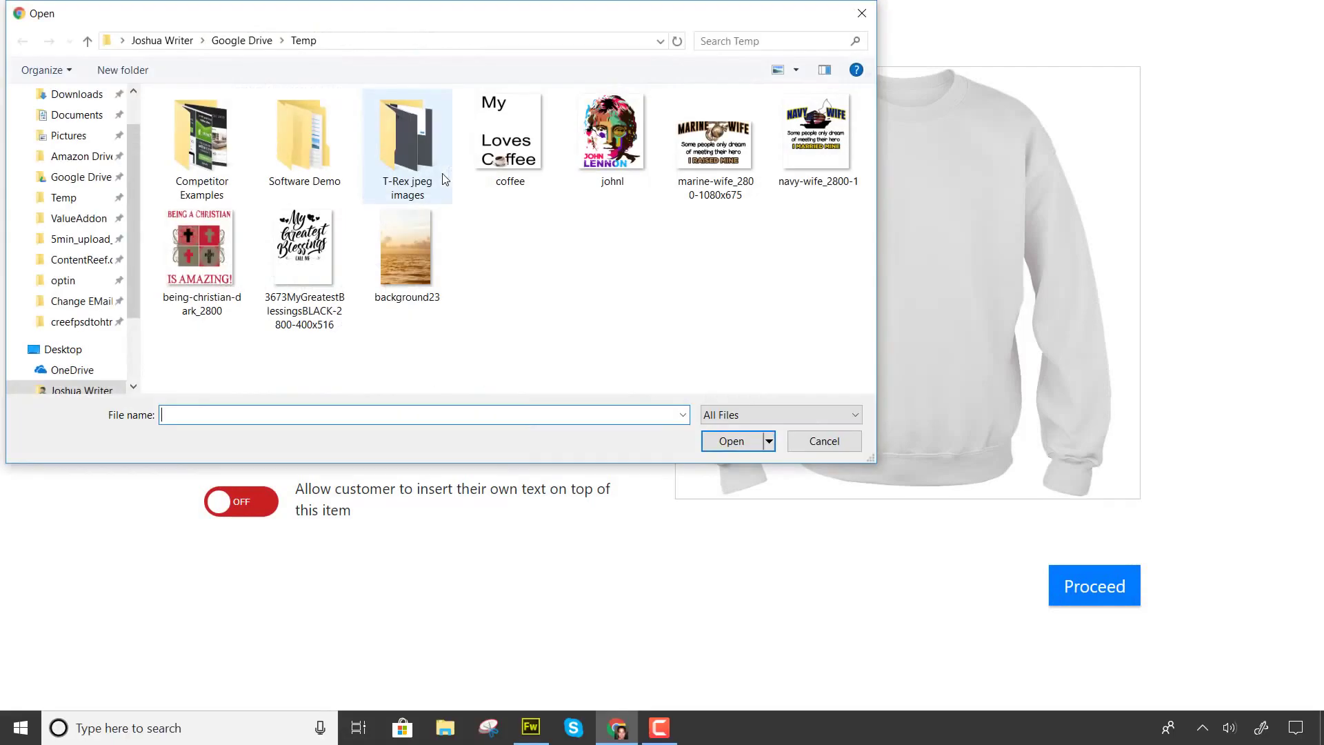
{"action": "double_click", "coordinate": [626, 147]}
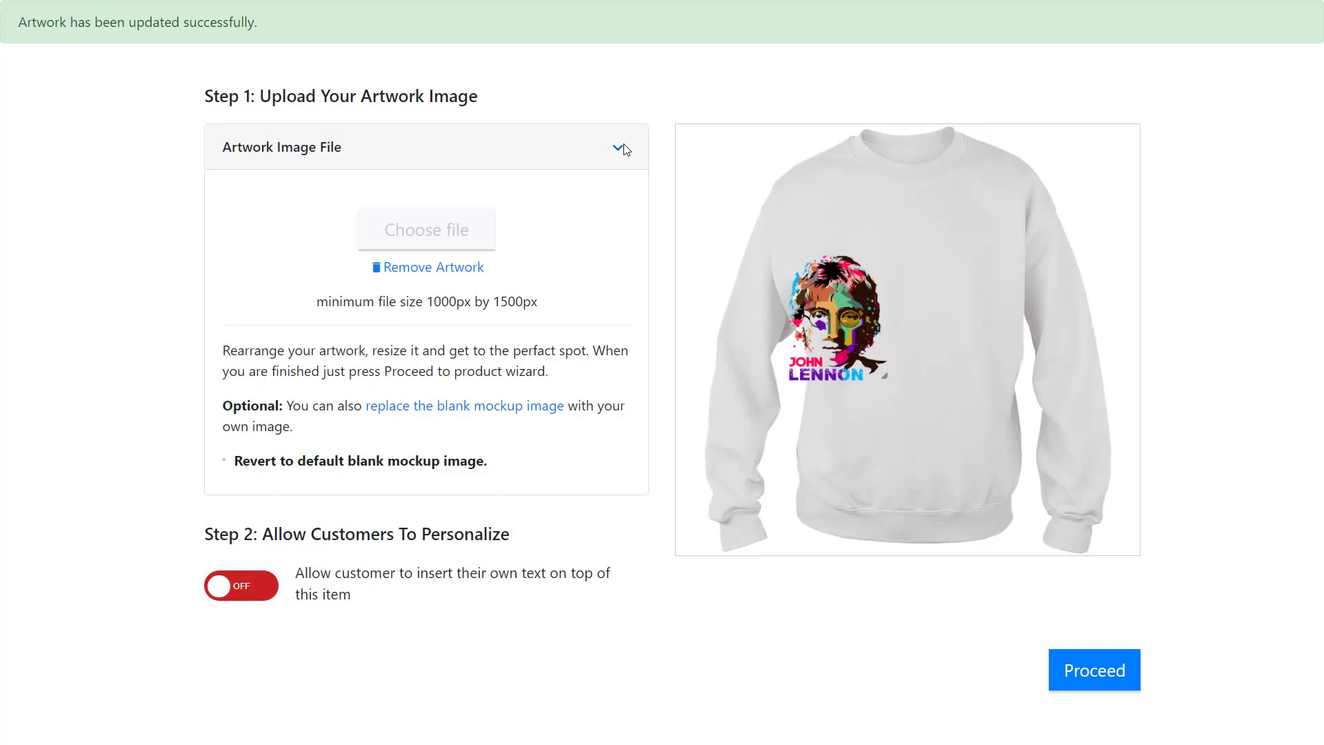
Step: Move the John Lennon artwork up onto the sweatshirt's chest and enlarge it across the front
{"action": "mouse_move", "coordinate": [832, 325]}
{"action": "left_click_drag", "start_coordinate": [833, 326], "coordinate": [874, 284]}
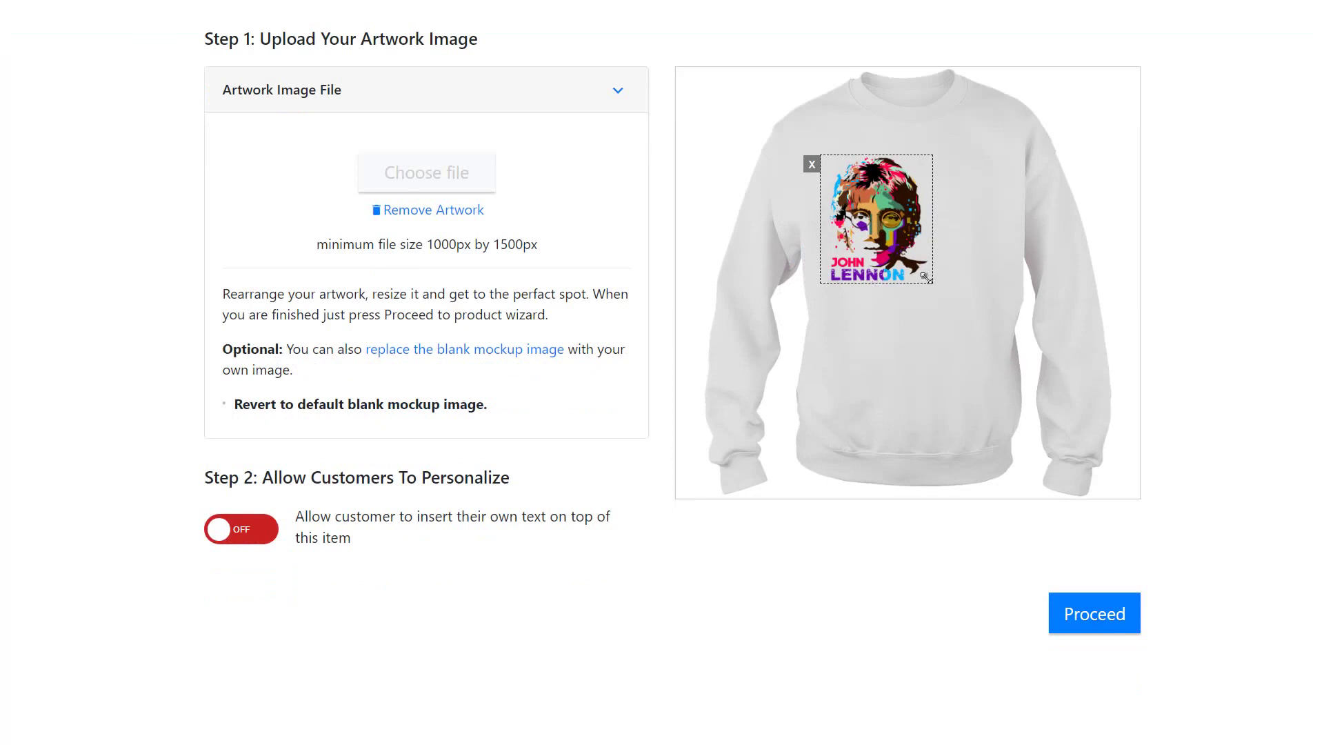
{"action": "left_click_drag", "start_coordinate": [927, 280], "coordinate": [992, 364]}
{"action": "mouse_move", "coordinate": [935, 325]}
{"action": "left_mouse_down"}
{"action": "mouse_move", "coordinate": [940, 297]}
{"action": "mouse_move", "coordinate": [919, 290]}
{"action": "mouse_move", "coordinate": [933, 296]}
{"action": "mouse_move", "coordinate": [914, 317]}
{"action": "mouse_move", "coordinate": [934, 314]}
{"action": "left_mouse_up"}
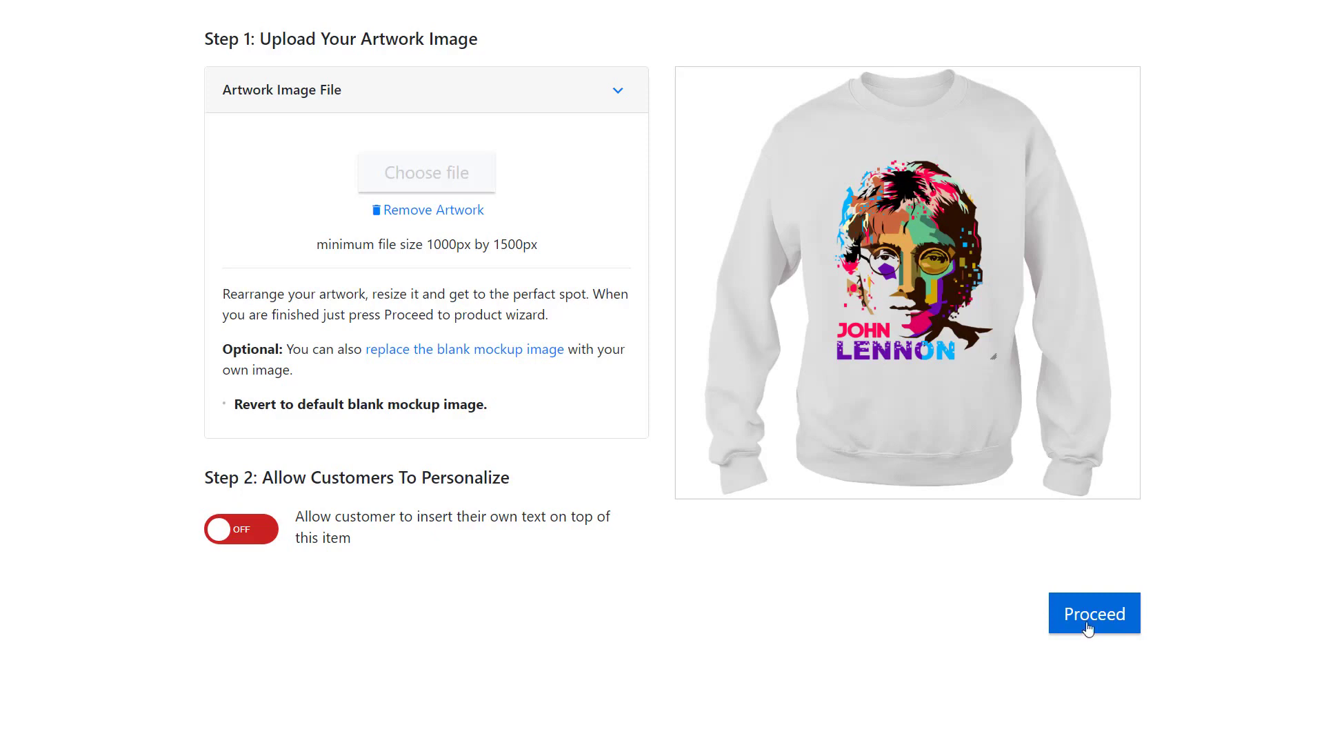
Step: Replace the John Lennon artwork with the coffee image and enlarge it across the sweatshirt's front
{"action": "mouse_move", "coordinate": [891, 228]}
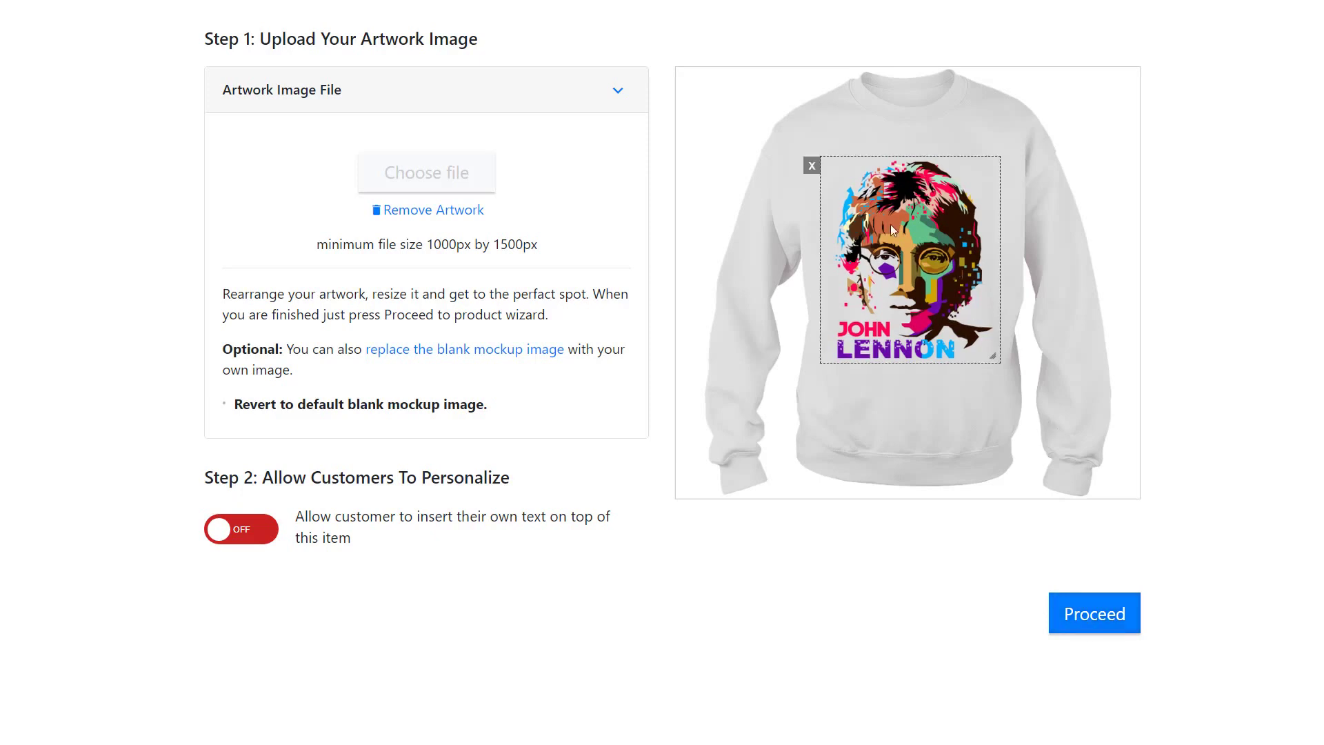
{"action": "left_click", "coordinate": [812, 166]}
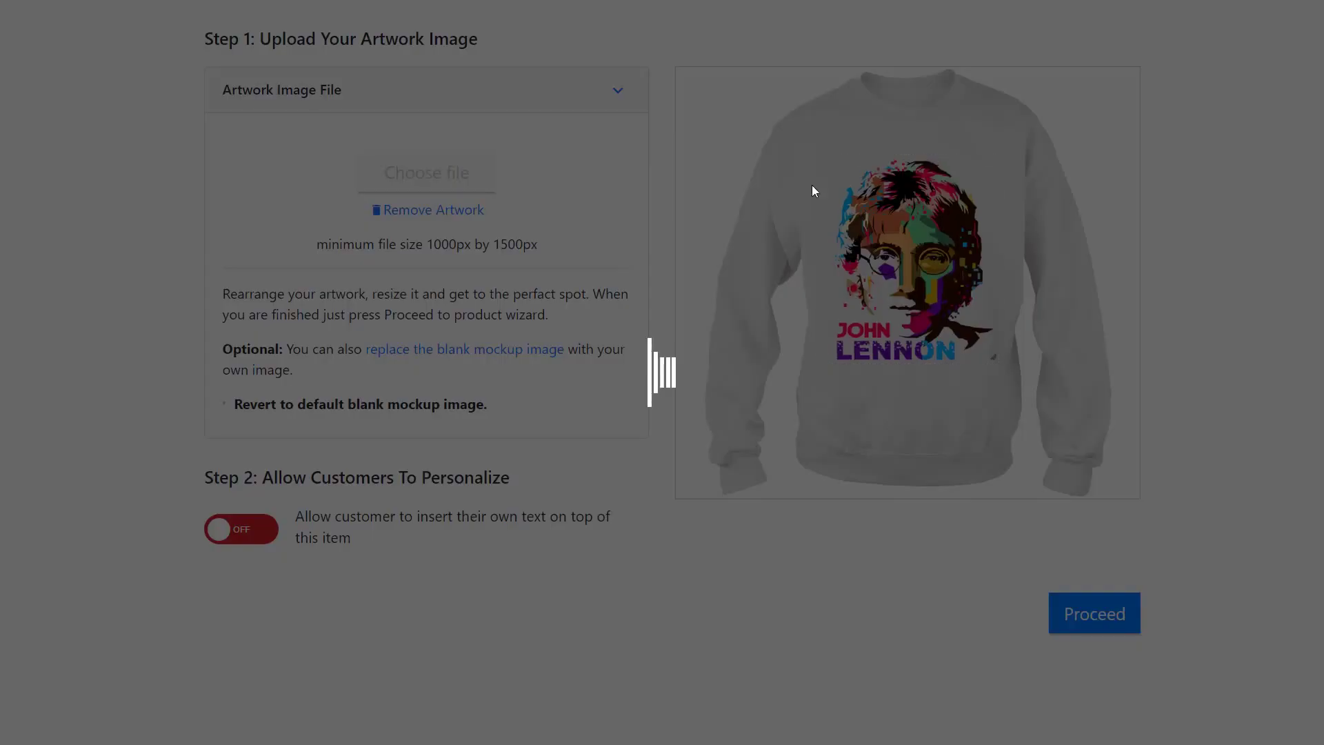
{"action": "left_click", "coordinate": [457, 230]}
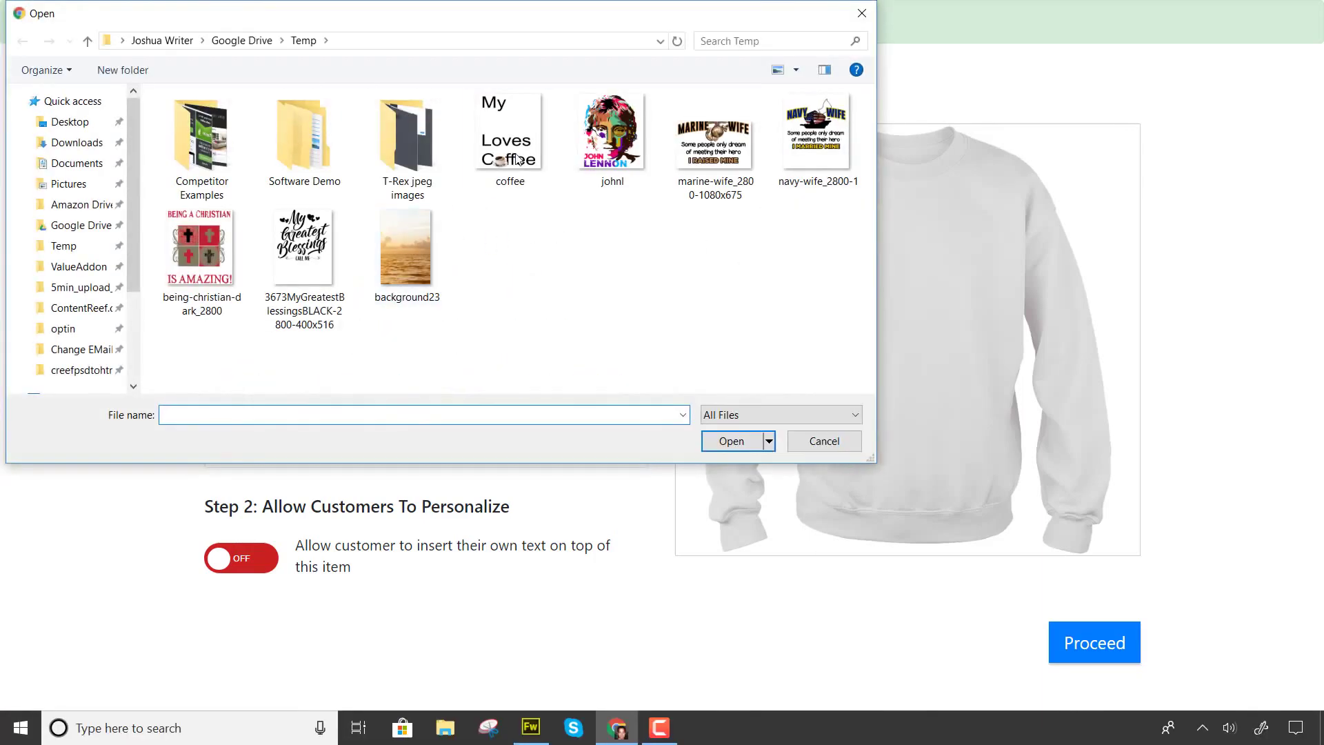
{"action": "left_click", "coordinate": [517, 160]}
{"action": "left_click", "coordinate": [755, 442]}
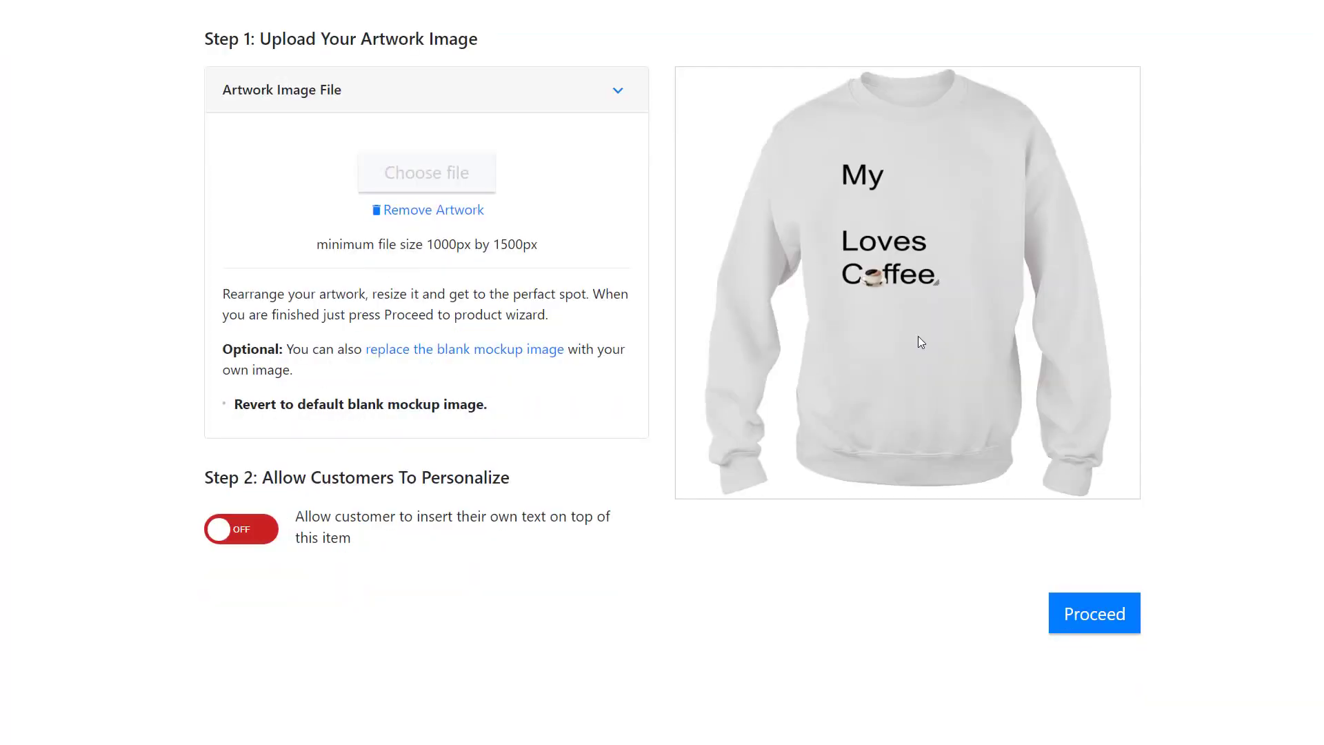
{"action": "left_click_drag", "start_coordinate": [936, 294], "coordinate": [927, 352]}
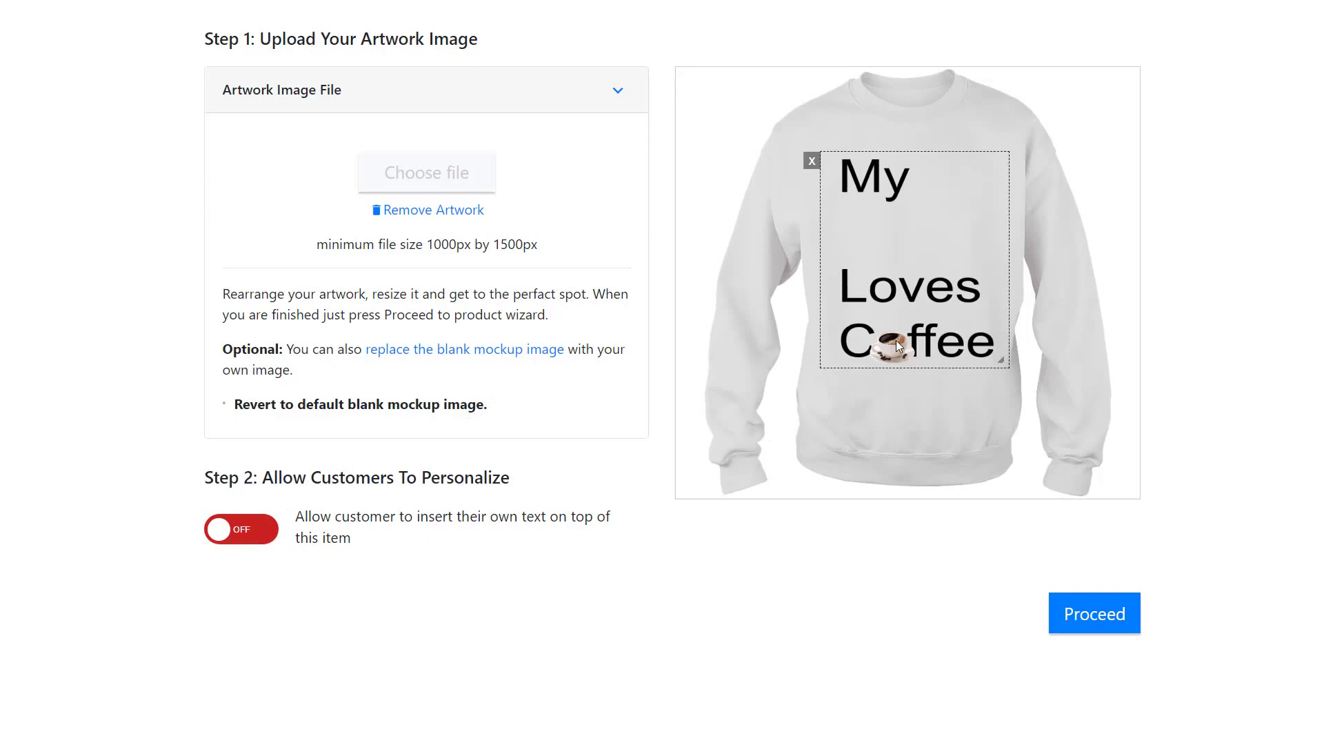
Step: Allow customers to insert their own text and set the first text input's placeholder to "Your Name Here"
{"action": "left_click", "coordinate": [240, 530]}
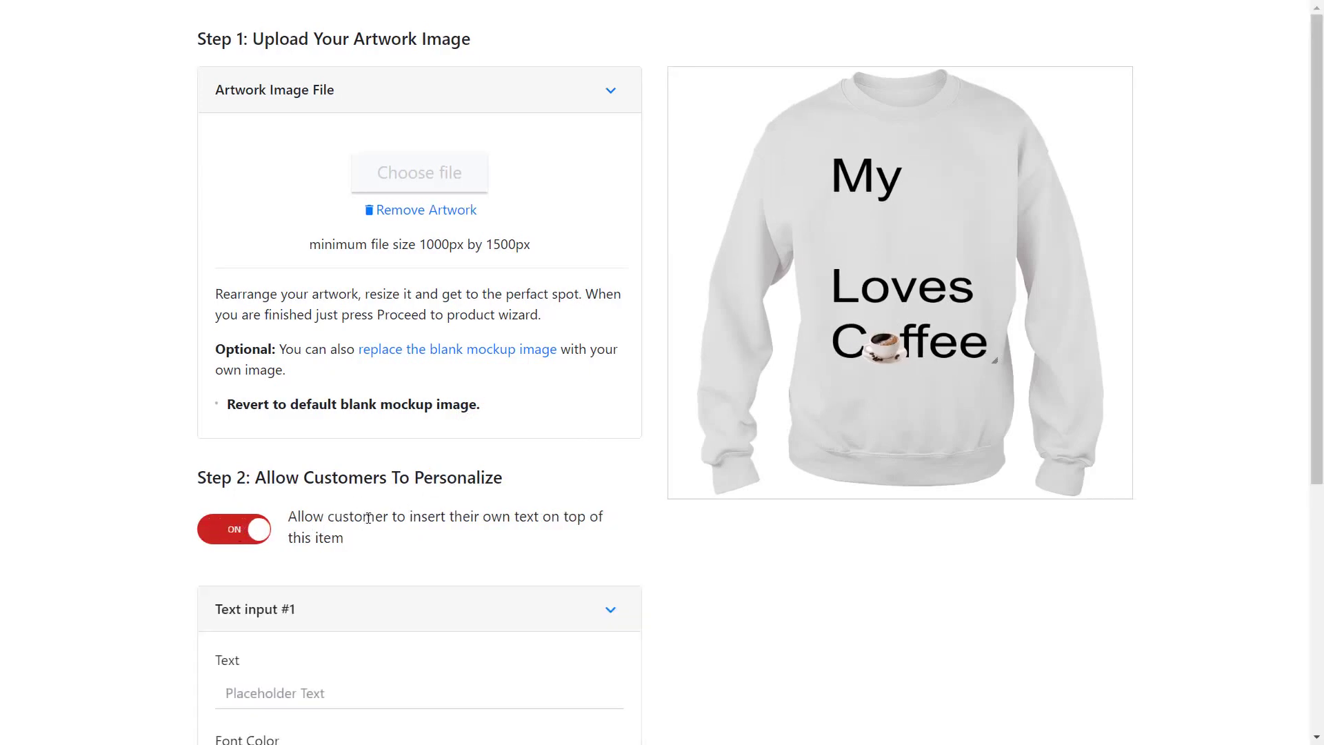
{"action": "left_click", "coordinate": [317, 691]}
{"action": "type", "text": "Your Name Here"}
{"action": "scroll", "coordinate": [431, 625], "scroll_direction": "down", "scroll_amount": 1}
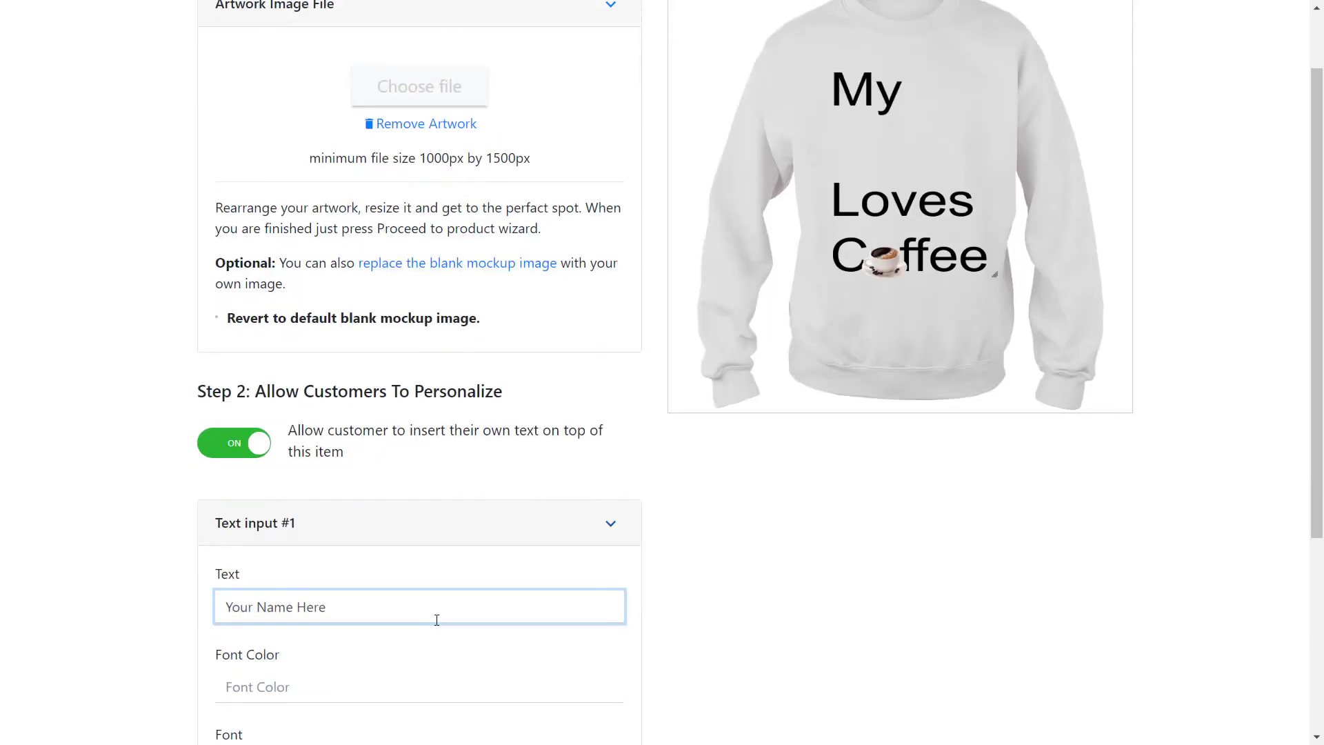
Step: Set the placeholder text's font color to #1764d9 and its font to Alfa Slab One, and insert it on the sweatshirt
{"action": "scroll", "coordinate": [414, 614], "scroll_direction": "down", "scroll_amount": 3}
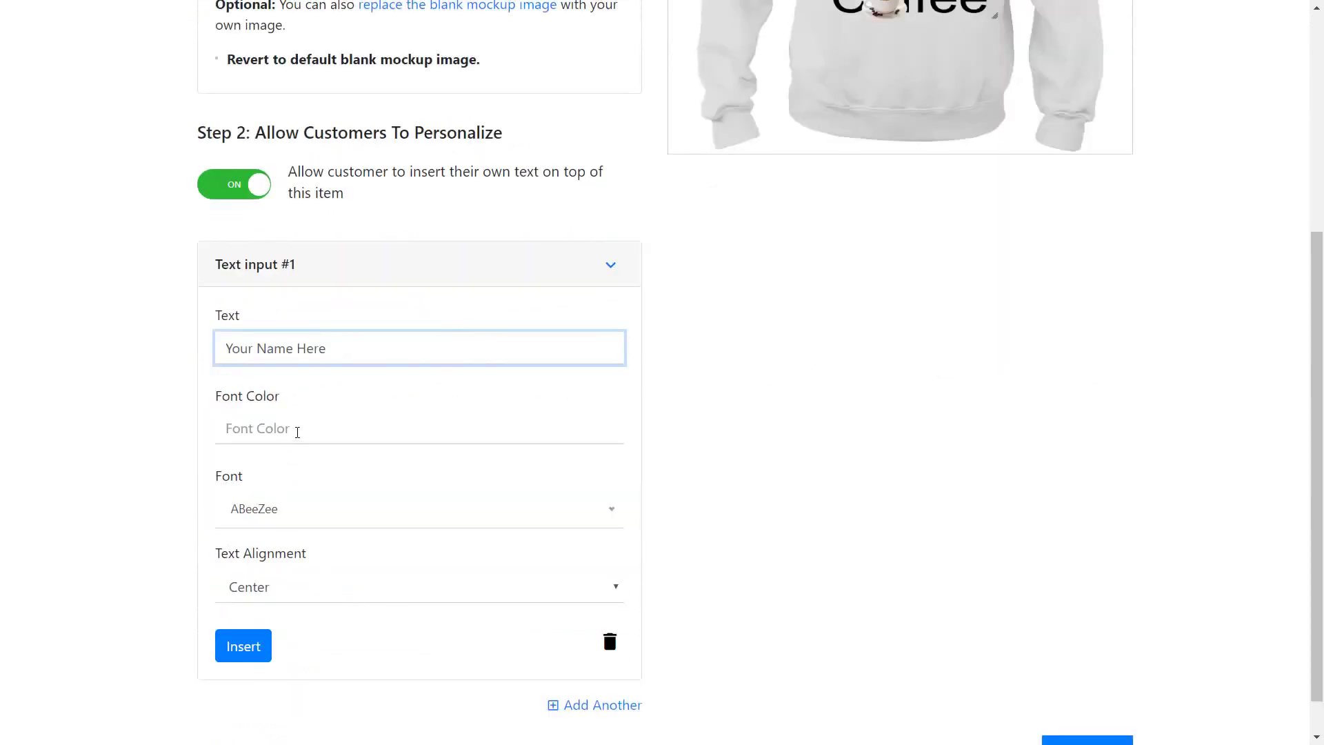
{"action": "left_click", "coordinate": [298, 433]}
{"action": "mouse_move", "coordinate": [611, 470]}
{"action": "left_mouse_down"}
{"action": "mouse_move", "coordinate": [613, 483]}
{"action": "mouse_move", "coordinate": [593, 460]}
{"action": "left_mouse_up"}
{"action": "left_click", "coordinate": [331, 509]}
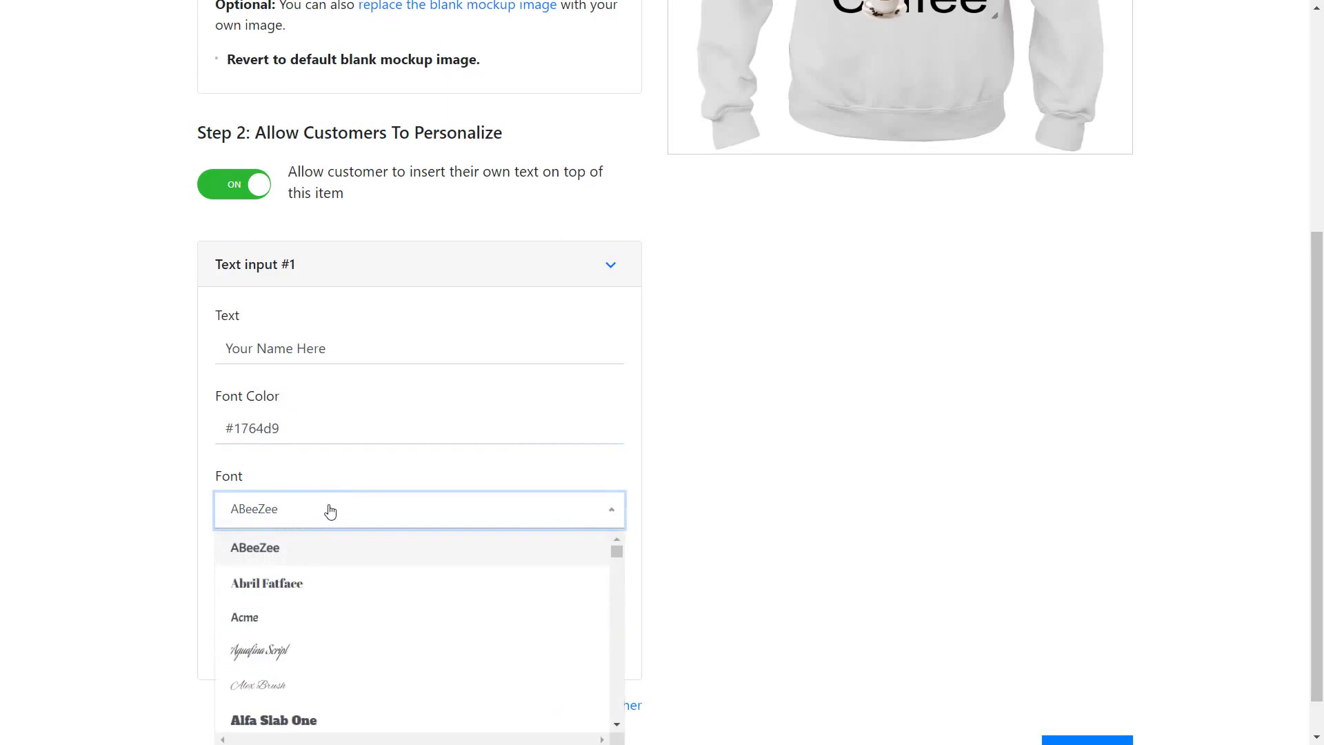
{"action": "left_click", "coordinate": [290, 717]}
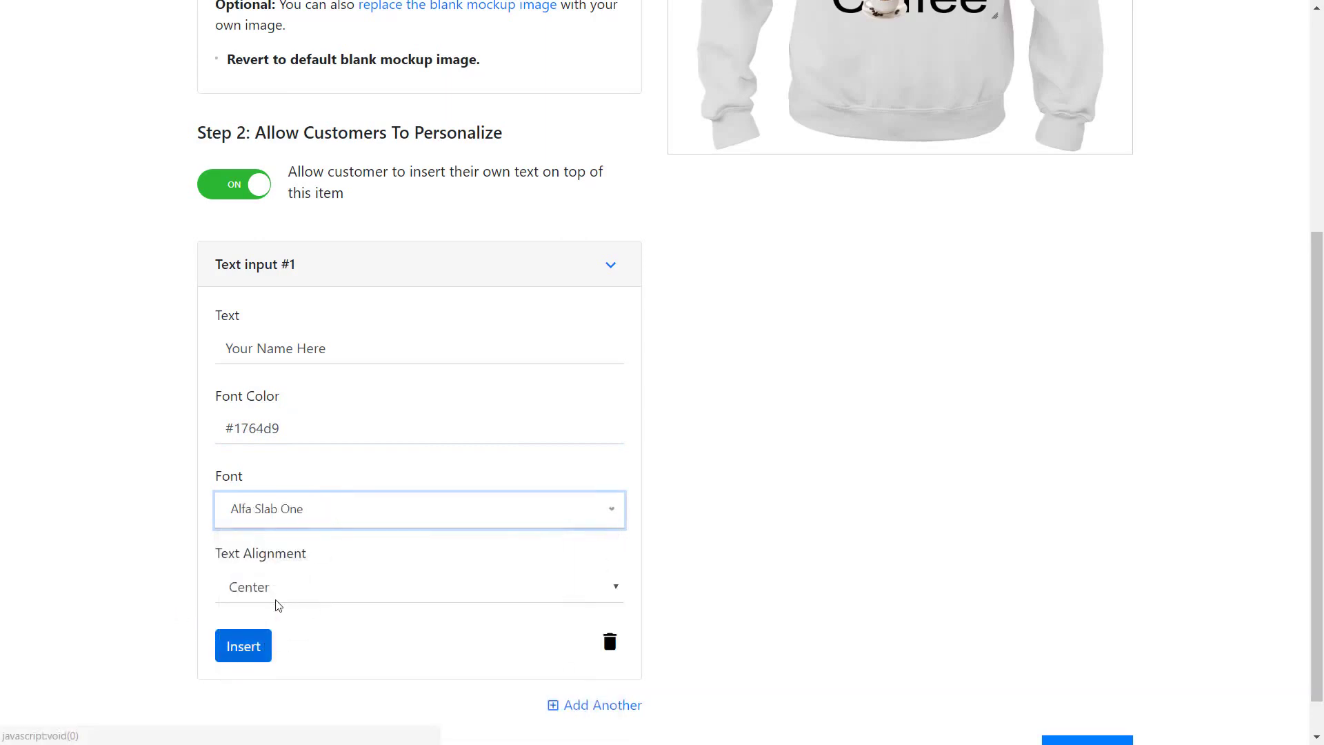
{"action": "left_click", "coordinate": [259, 643]}
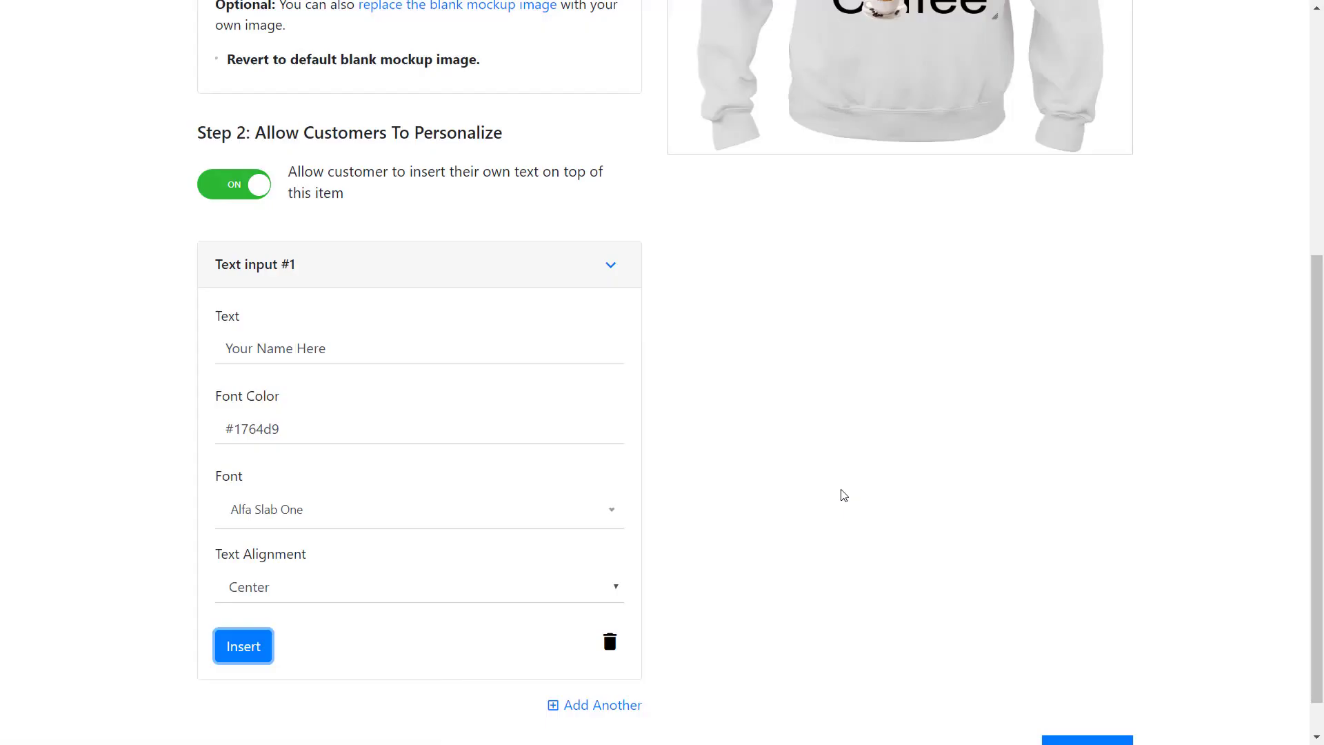
Step: Position the "Your Name Here" text in the gap between "My" and "Loves", and proceed with the finished design
{"action": "mouse_move", "coordinate": [942, 221]}
{"action": "left_mouse_down"}
{"action": "mouse_move", "coordinate": [1065, 248]}
{"action": "mouse_move", "coordinate": [929, 229]}
{"action": "left_mouse_up"}
{"action": "left_click_drag", "start_coordinate": [928, 236], "coordinate": [930, 237]}
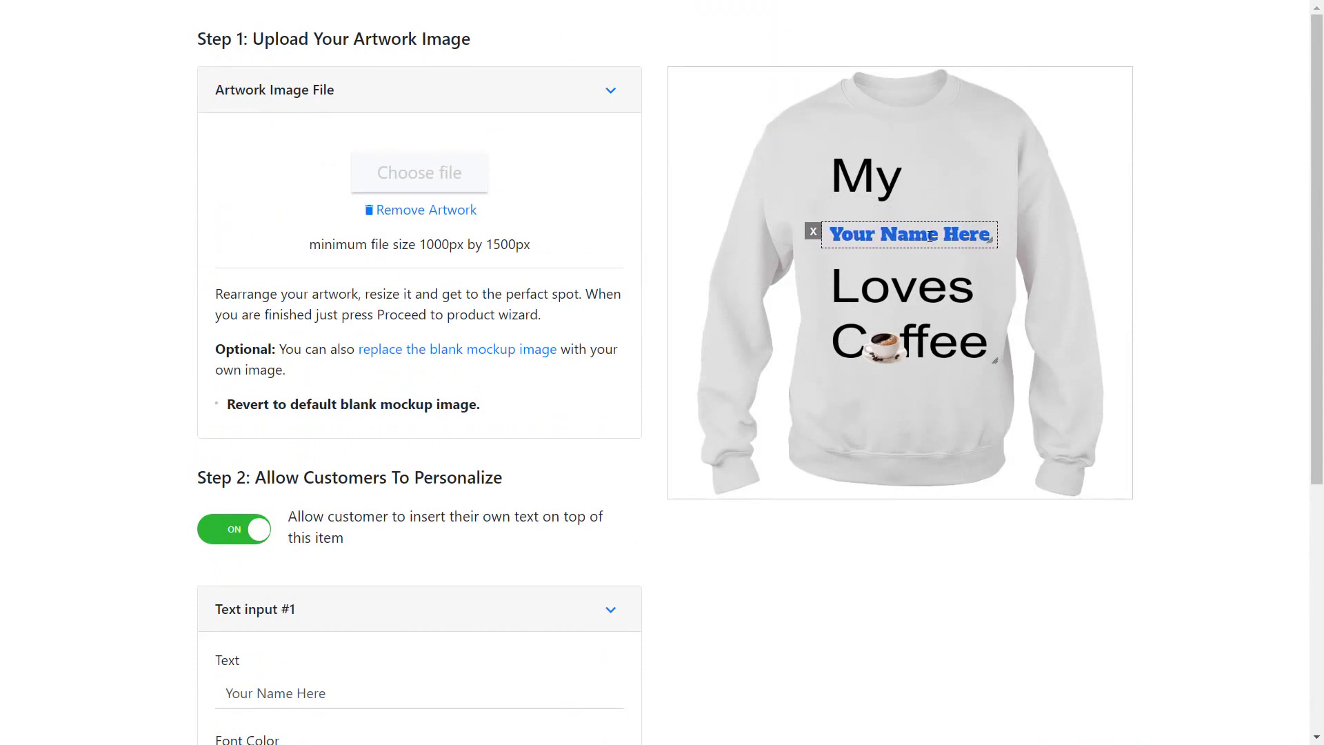
{"action": "left_click", "coordinate": [965, 349]}
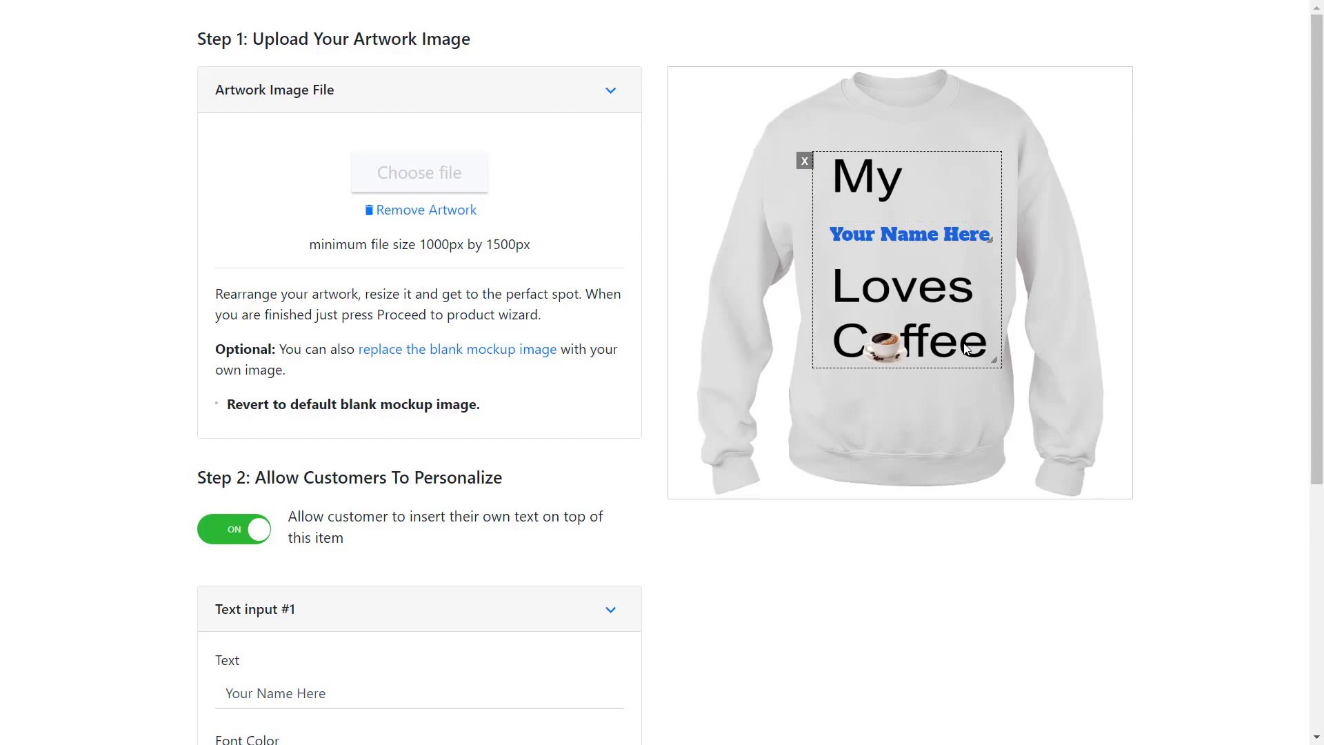
{"action": "left_click", "coordinate": [937, 237]}
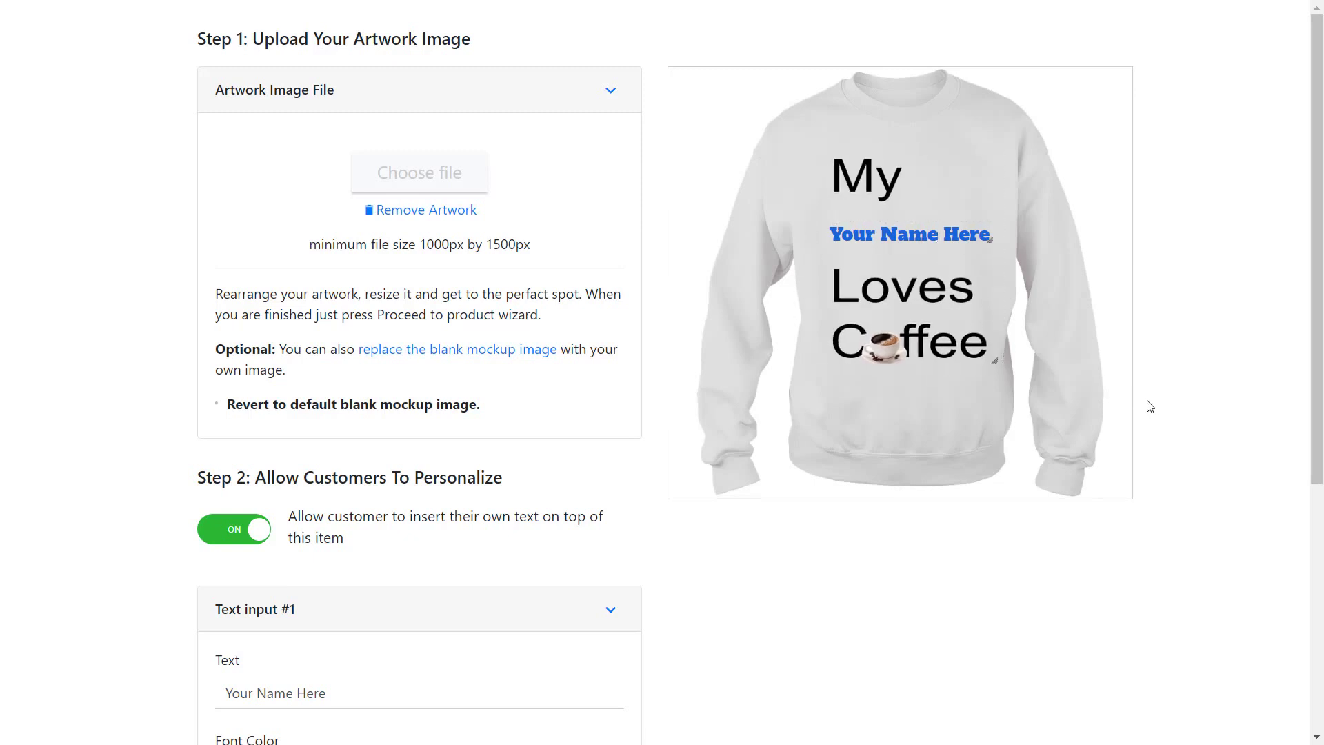
{"action": "scroll", "coordinate": [1167, 407], "scroll_direction": "down", "scroll_amount": 5}
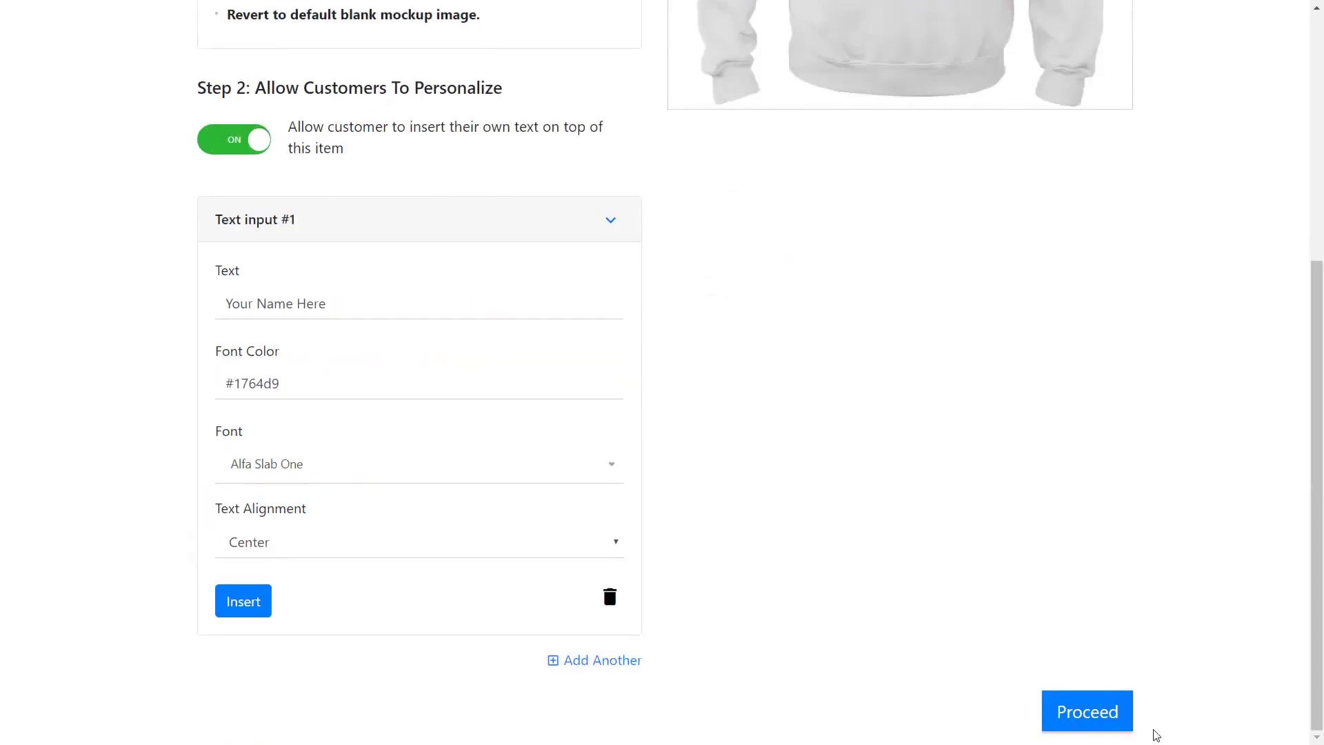
{"action": "left_click", "coordinate": [1089, 720]}
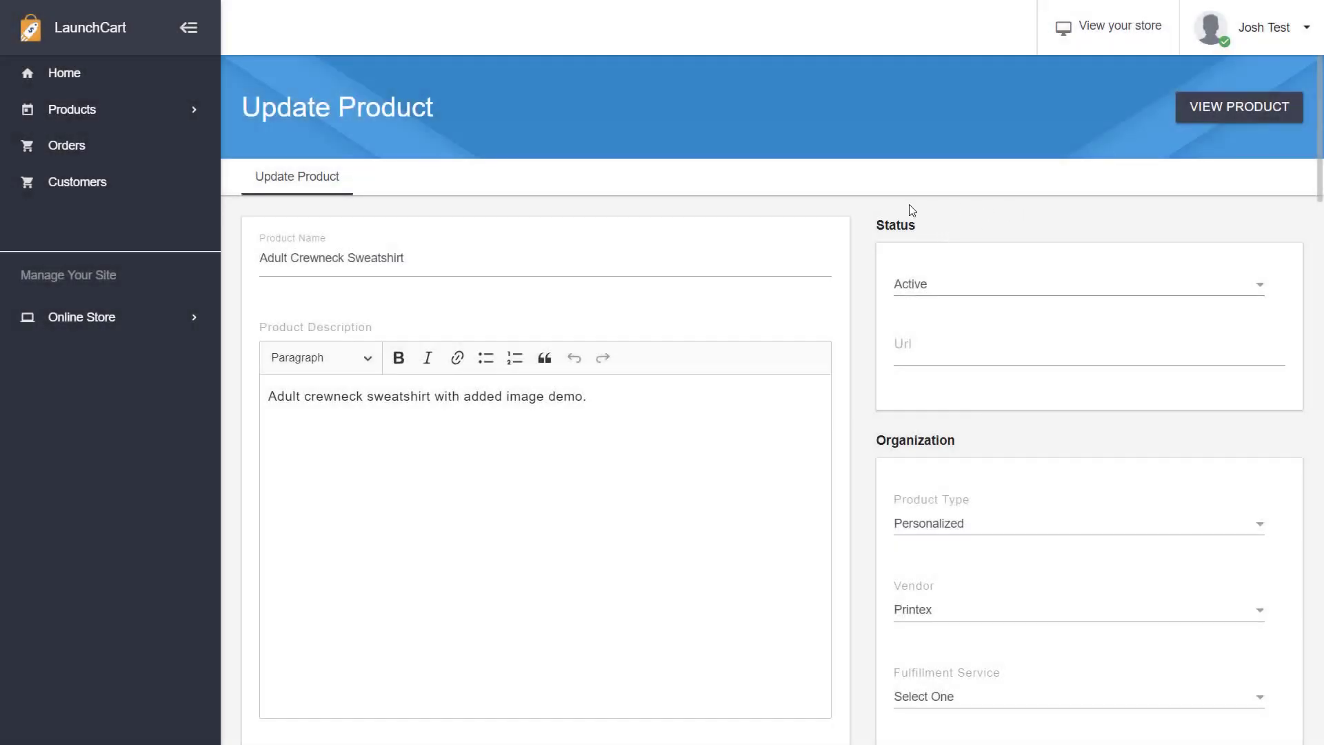
Step: Review the updated product's image, pricing, and size and color variants
{"action": "scroll", "coordinate": [873, 238], "scroll_direction": "down", "scroll_amount": 8}
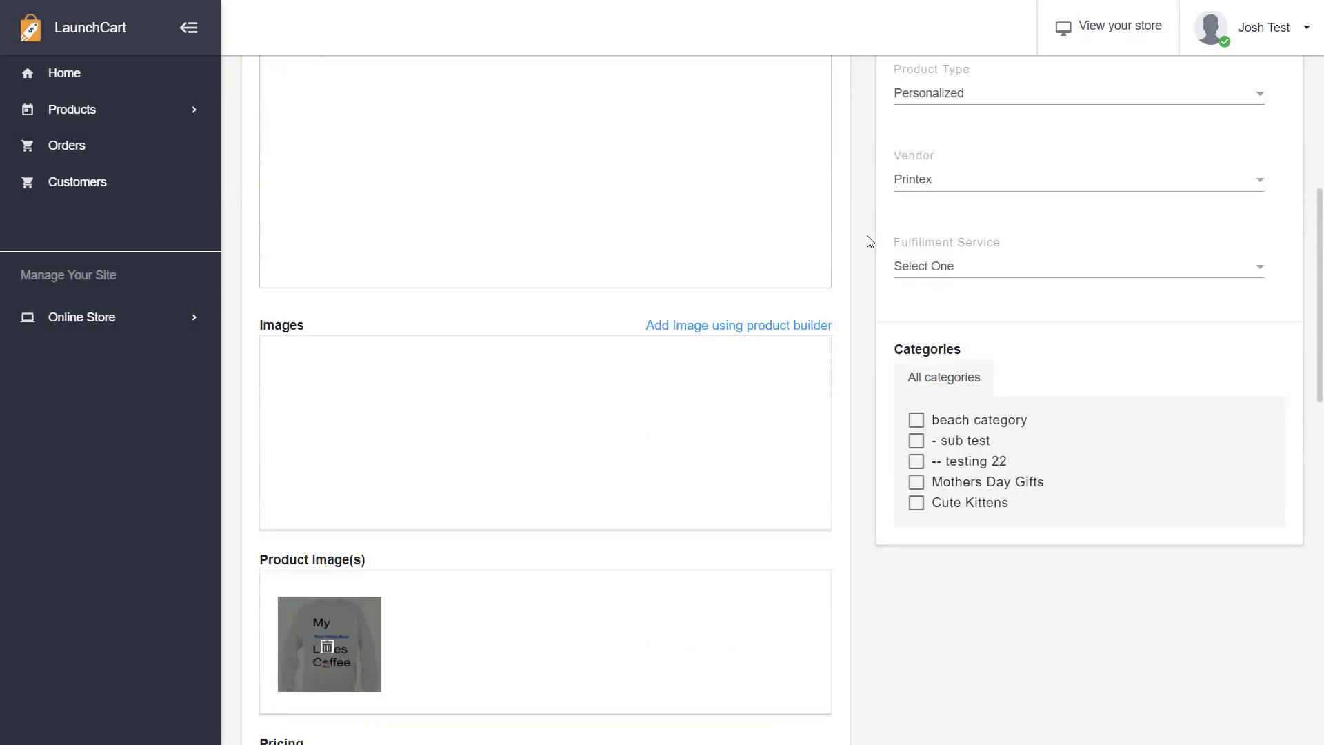
{"action": "scroll", "coordinate": [870, 242], "scroll_direction": "down", "scroll_amount": 2}
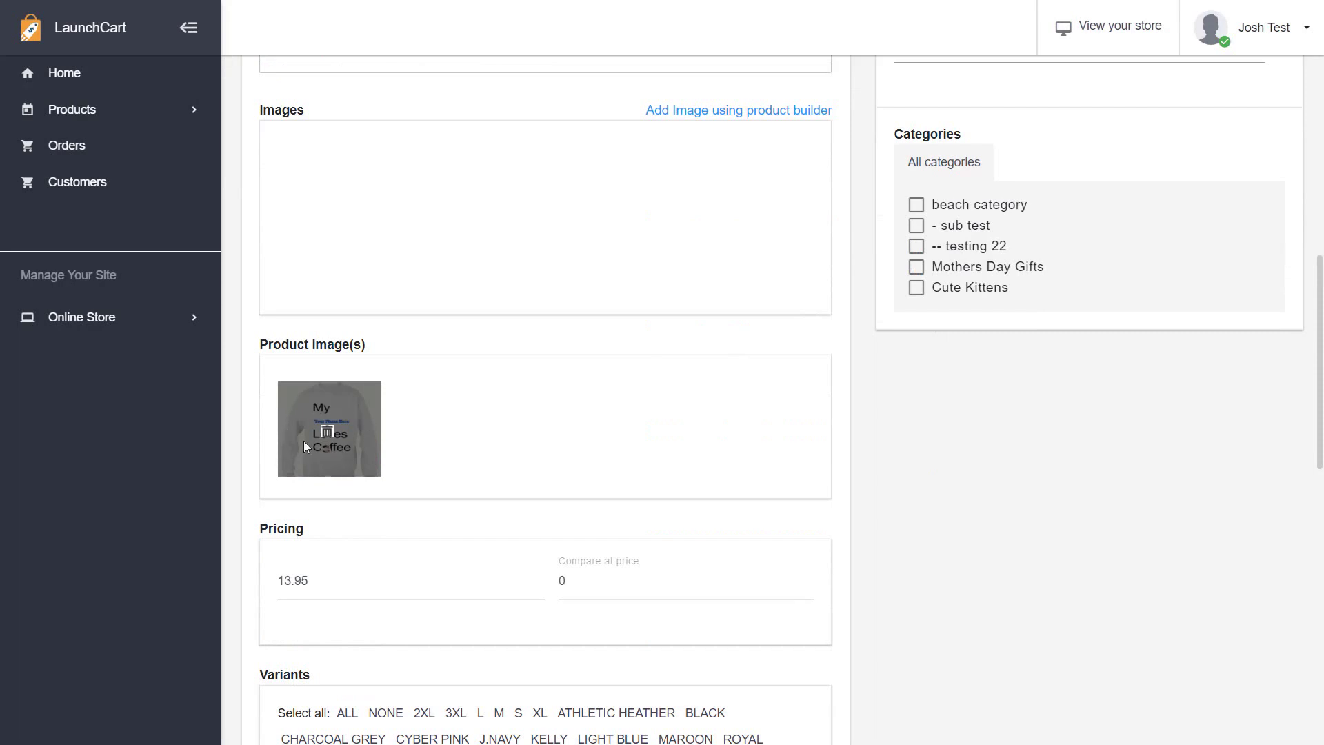
{"action": "scroll", "coordinate": [769, 404], "scroll_direction": "down", "scroll_amount": 4}
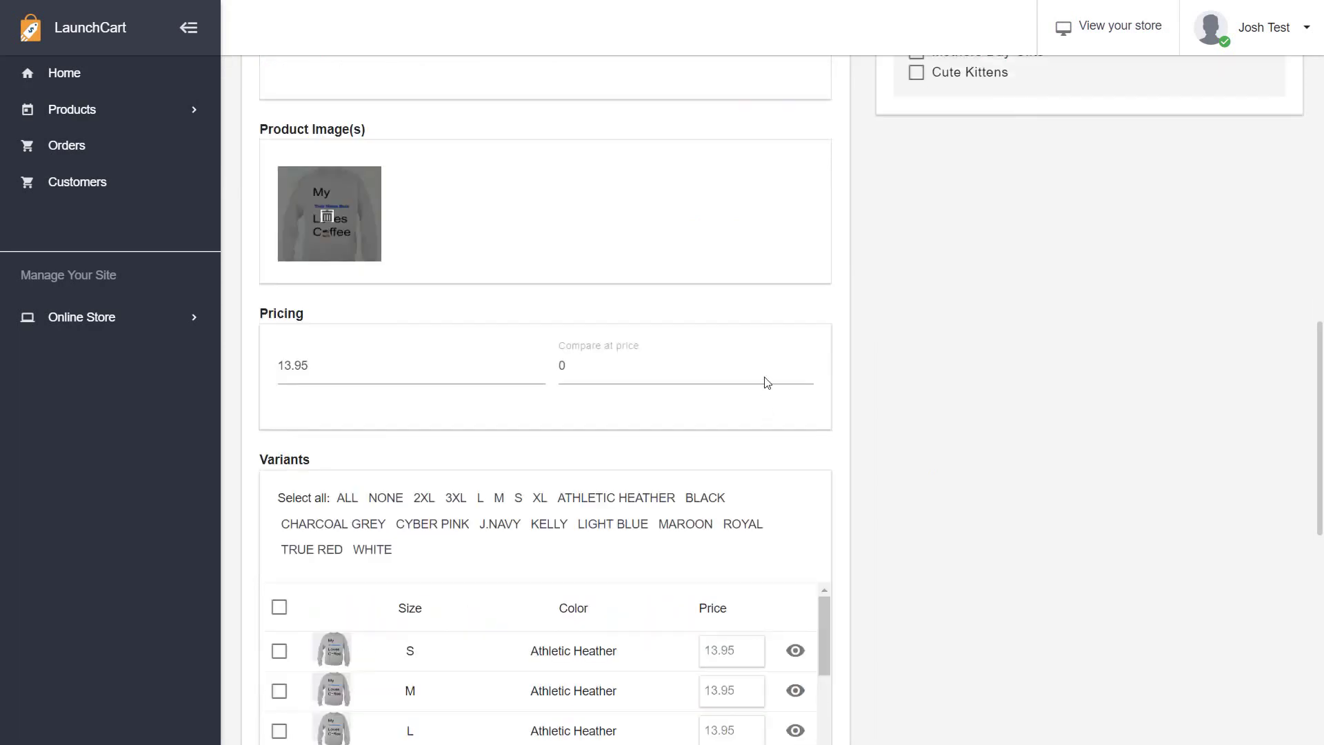
{"action": "scroll", "coordinate": [774, 336], "scroll_direction": "down", "scroll_amount": 2}
{"action": "scroll", "coordinate": [781, 344], "scroll_direction": "down", "scroll_amount": 2}
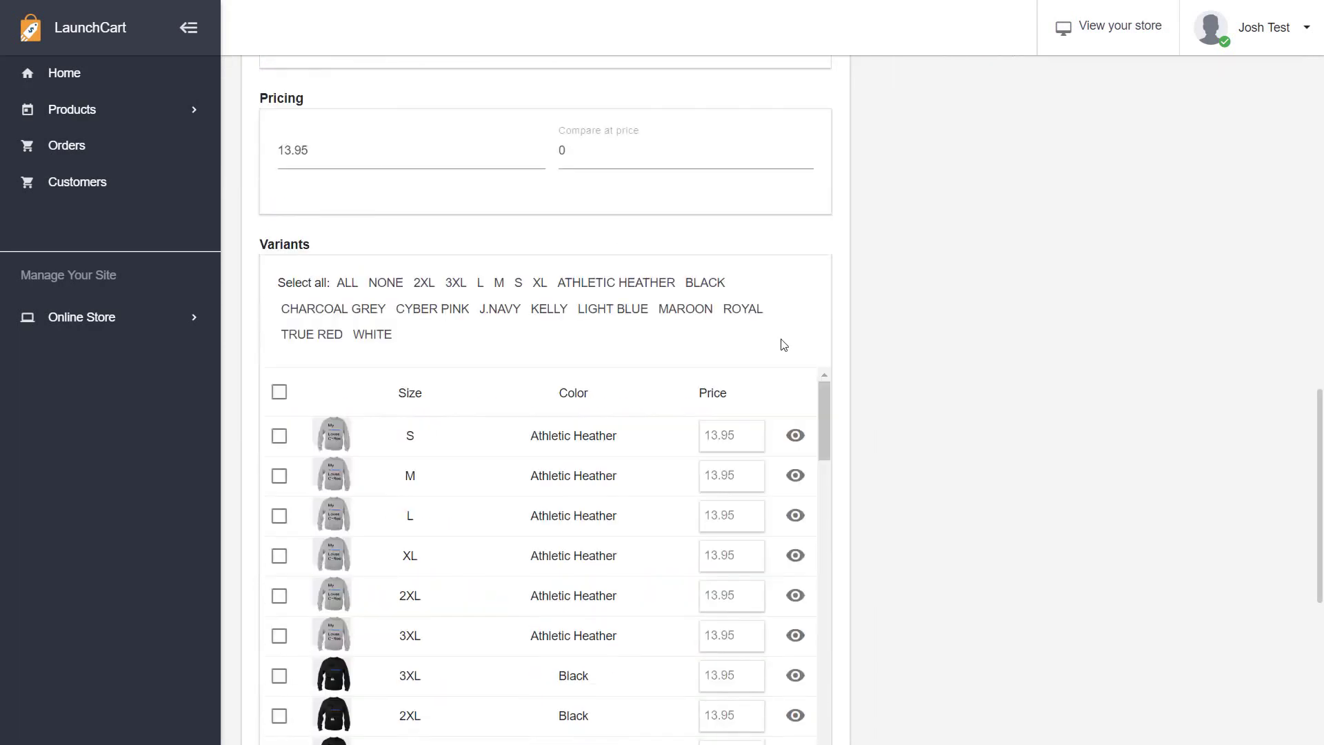
{"action": "left_click_drag", "start_coordinate": [826, 403], "coordinate": [827, 409]}
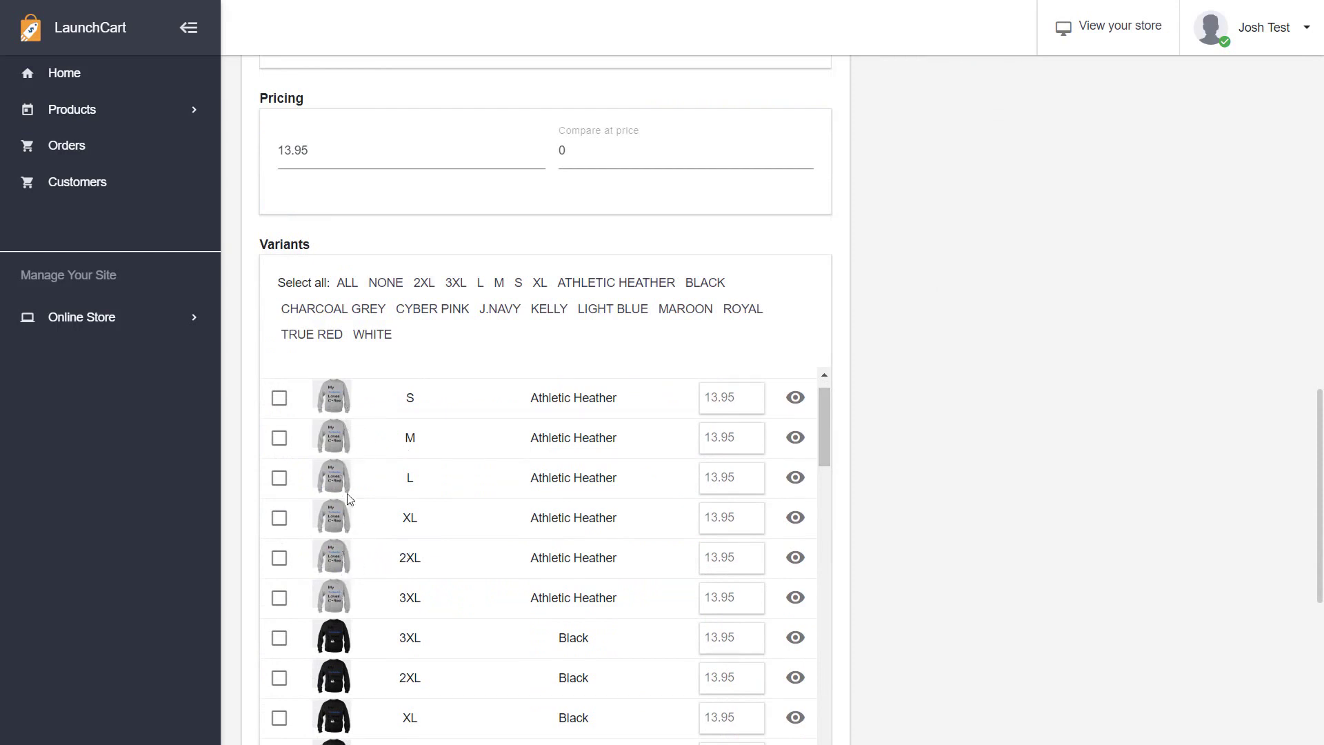
{"action": "left_click_drag", "start_coordinate": [822, 410], "coordinate": [815, 376]}
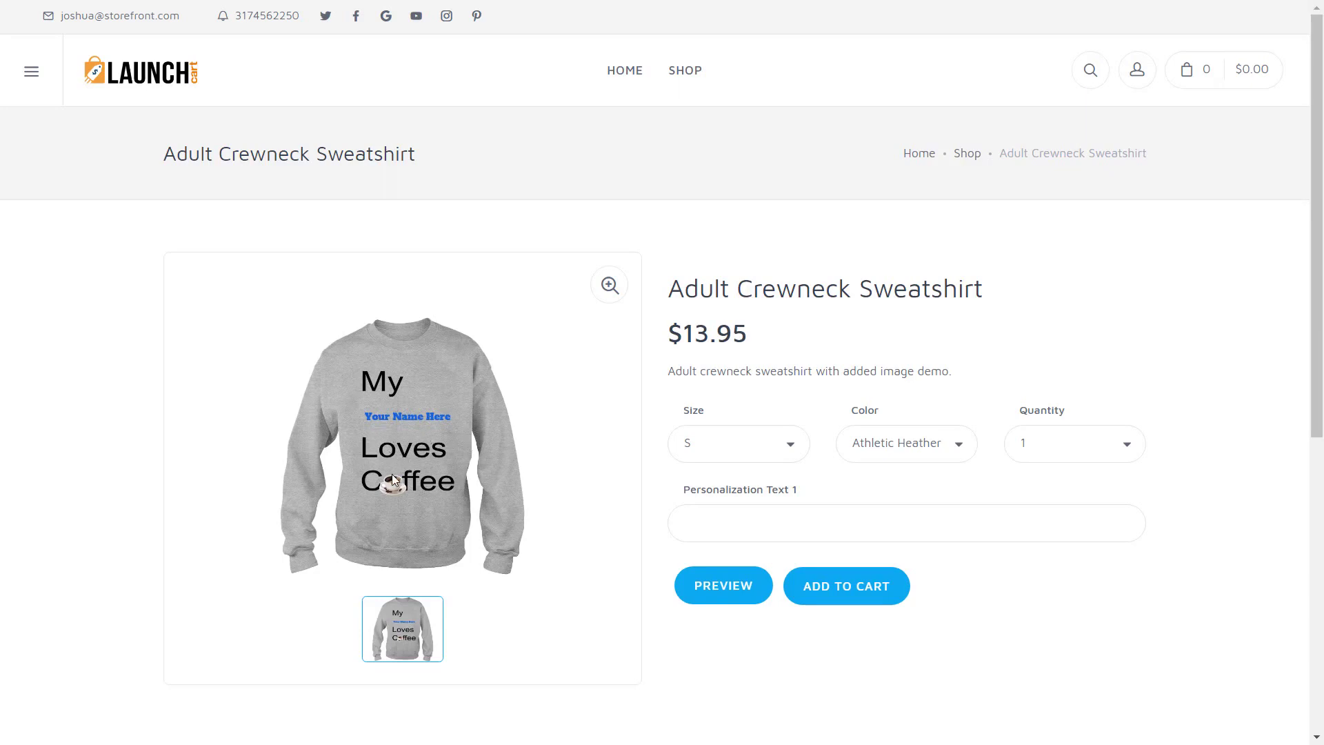
Step: Enter "Grandma" as the sweatshirt's Personalization Text 1
{"action": "left_click", "coordinate": [747, 511]}
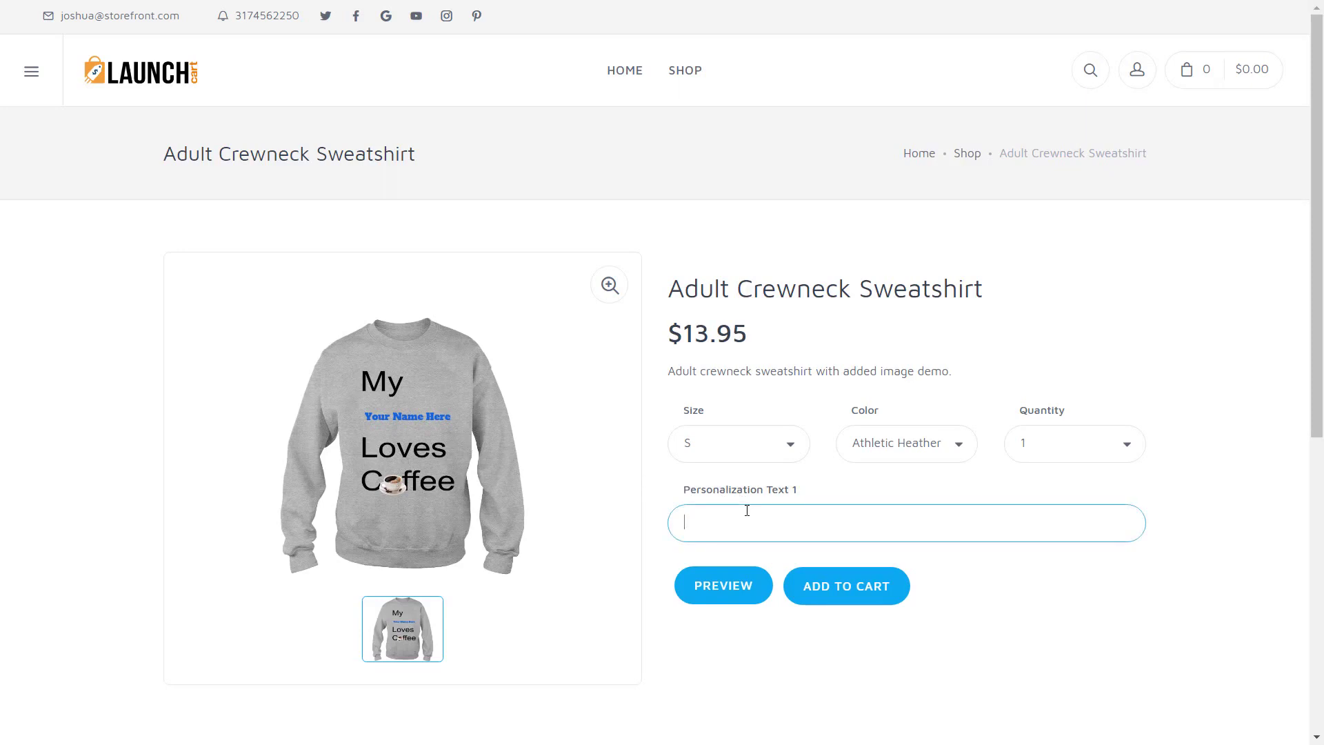
{"action": "type", "text": "Grandma"}
Step: Try the sweatshirt in White and True Red, and set its color back to Athletic Heather
{"action": "left_click", "coordinate": [879, 462]}
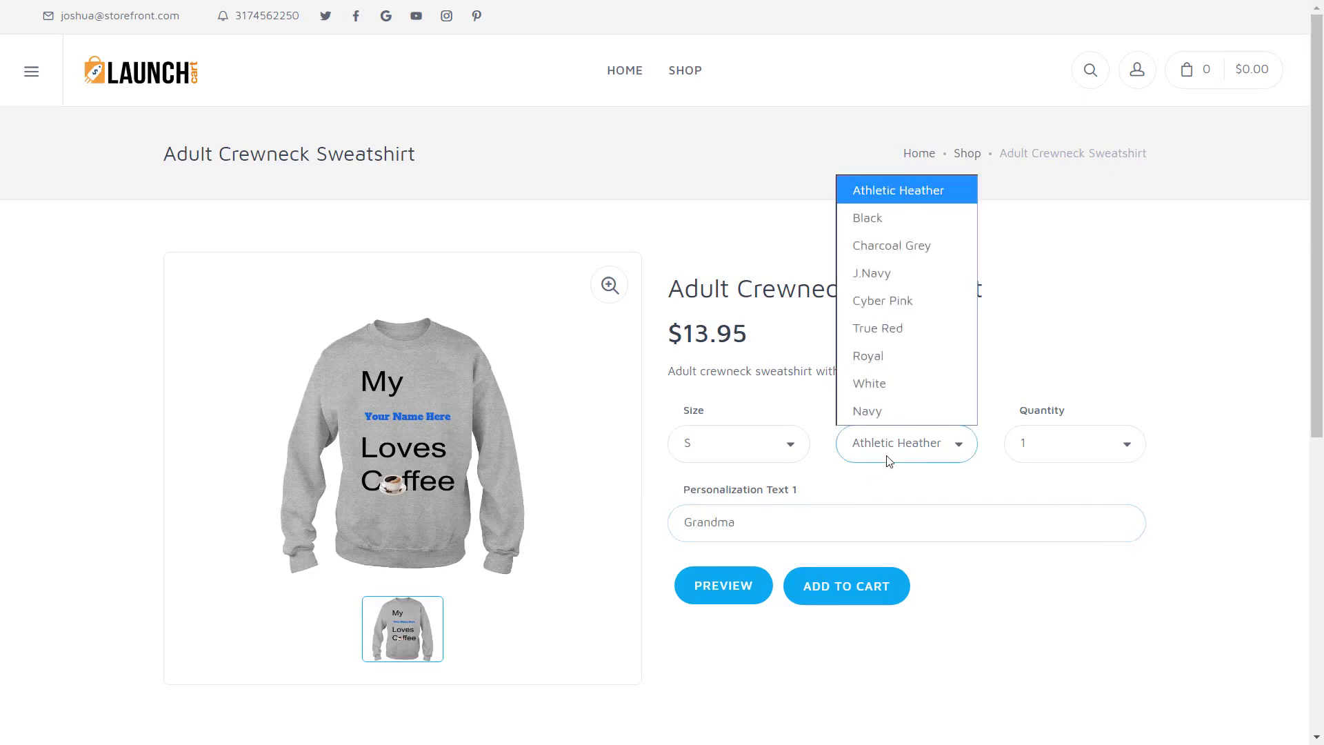
{"action": "left_click", "coordinate": [894, 386]}
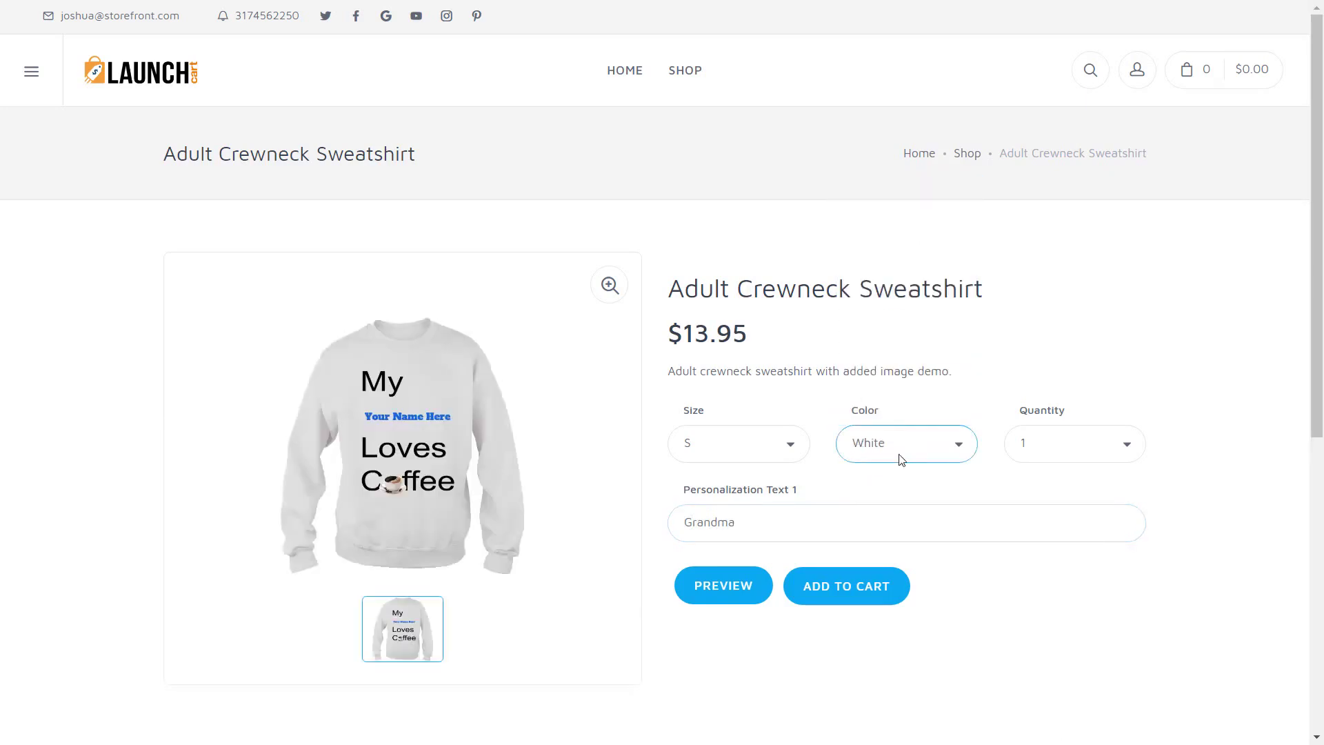
{"action": "left_click", "coordinate": [900, 462]}
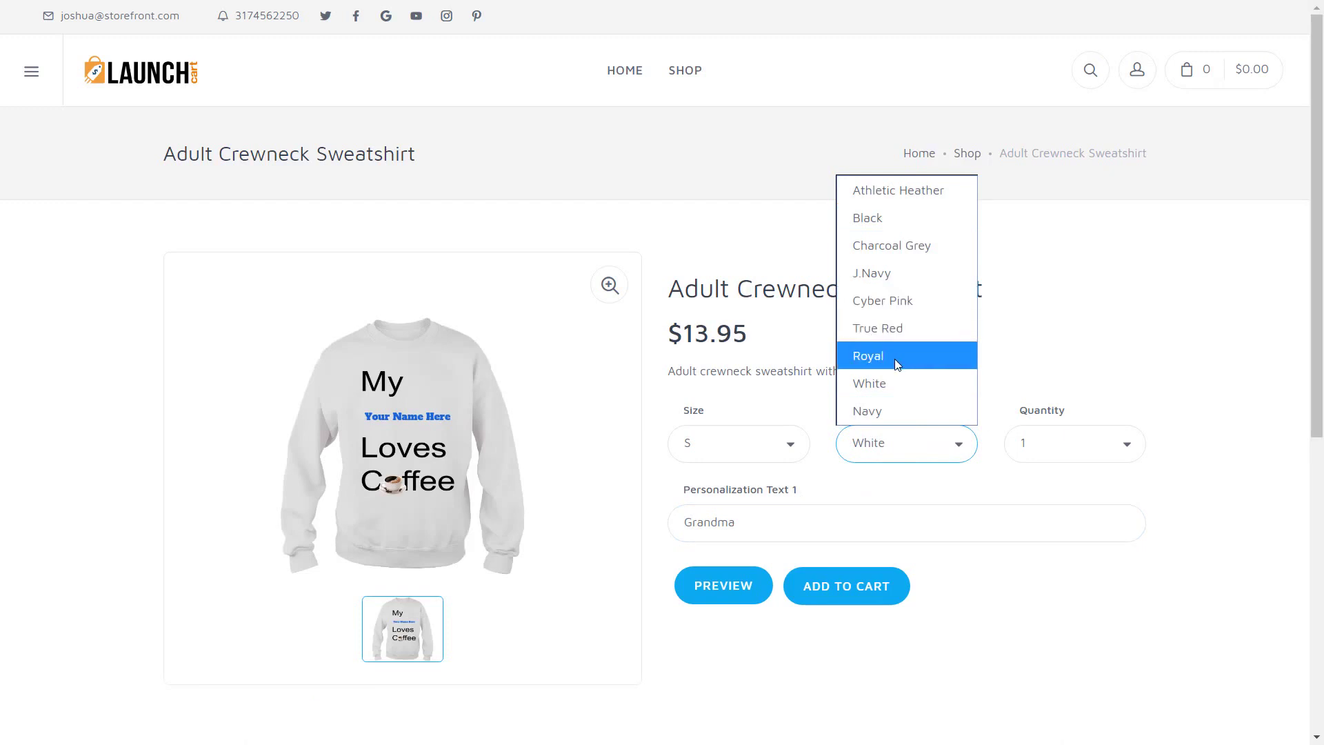
{"action": "left_click", "coordinate": [902, 343]}
{"action": "left_click", "coordinate": [898, 443]}
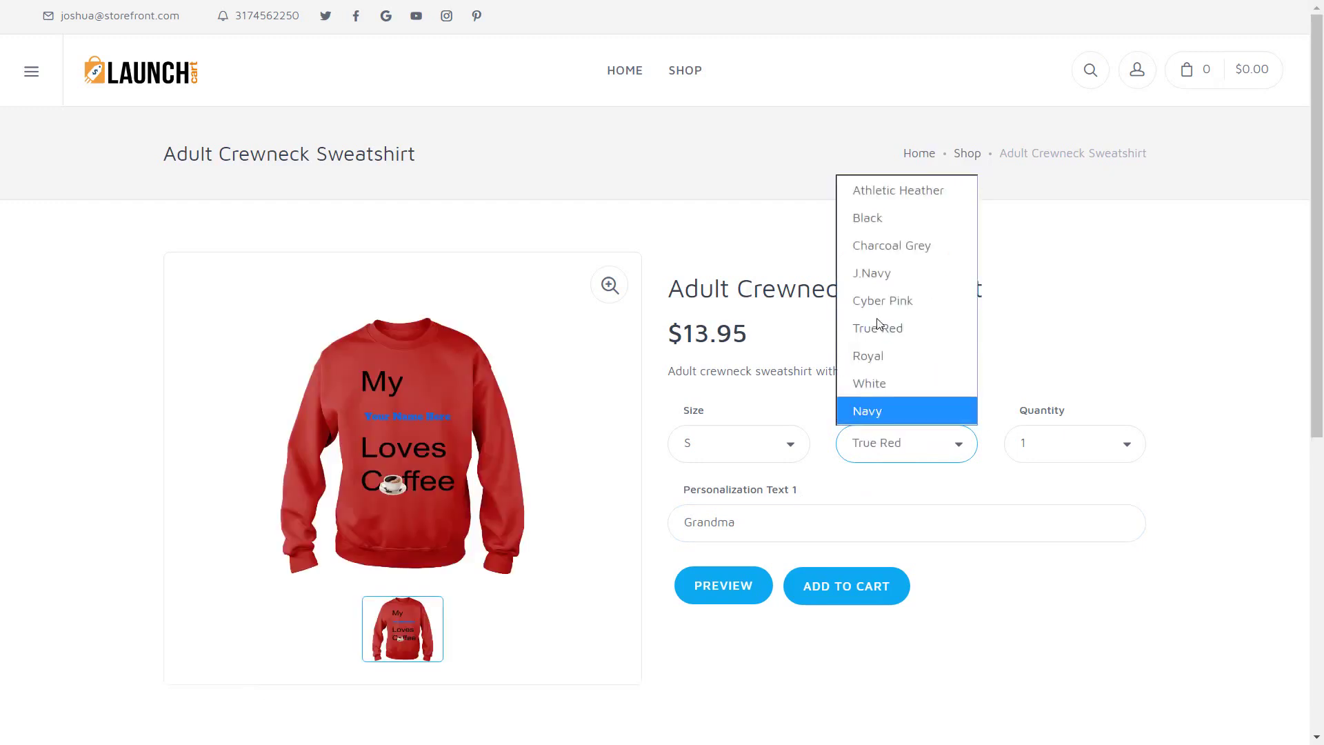
{"action": "left_click", "coordinate": [900, 193]}
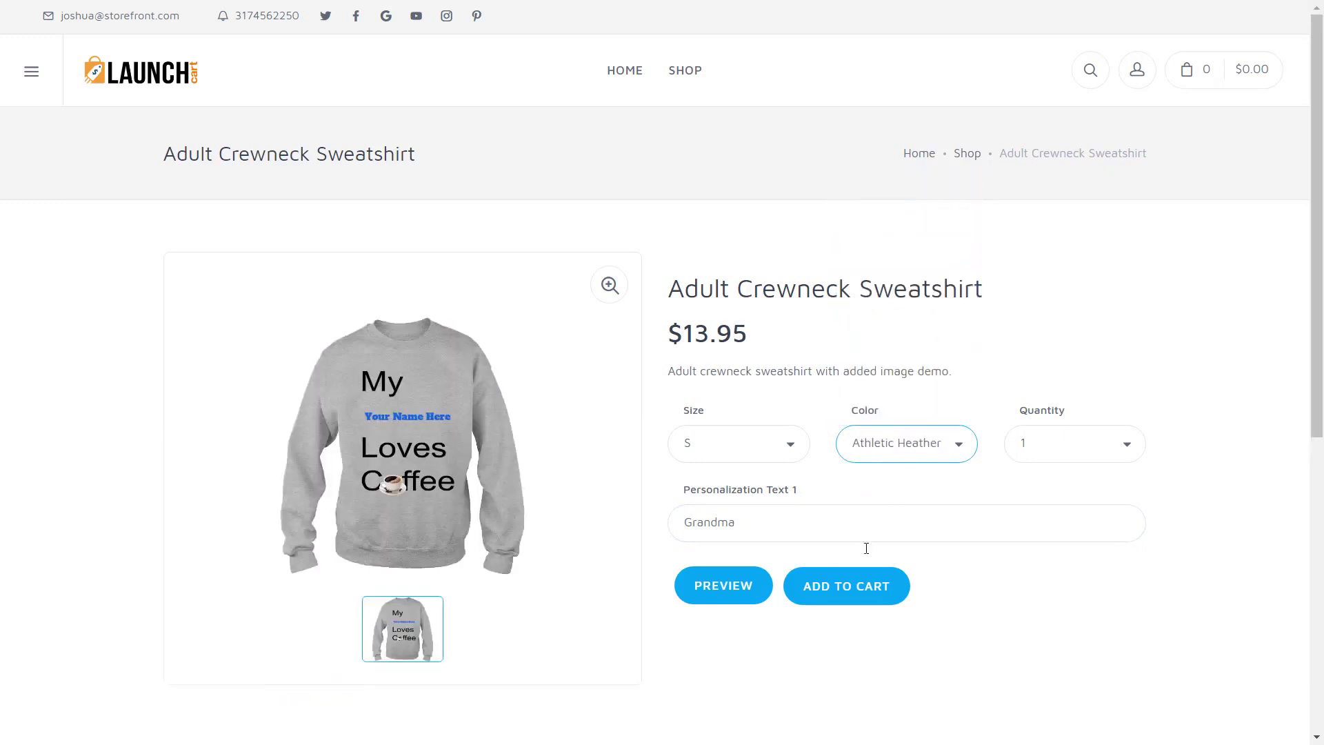
Step: Preview the Athletic Heather sweatshirt with the customer's personalization text applied
{"action": "left_click", "coordinate": [711, 593]}
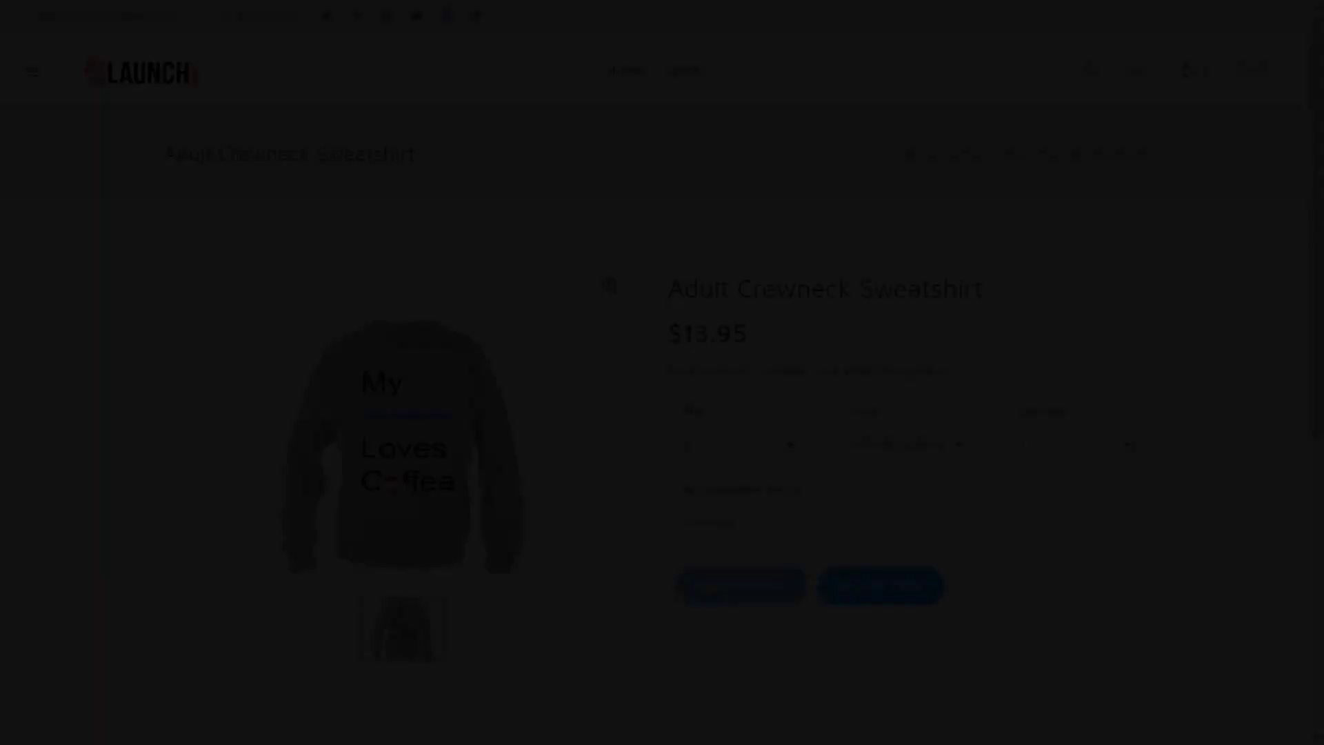